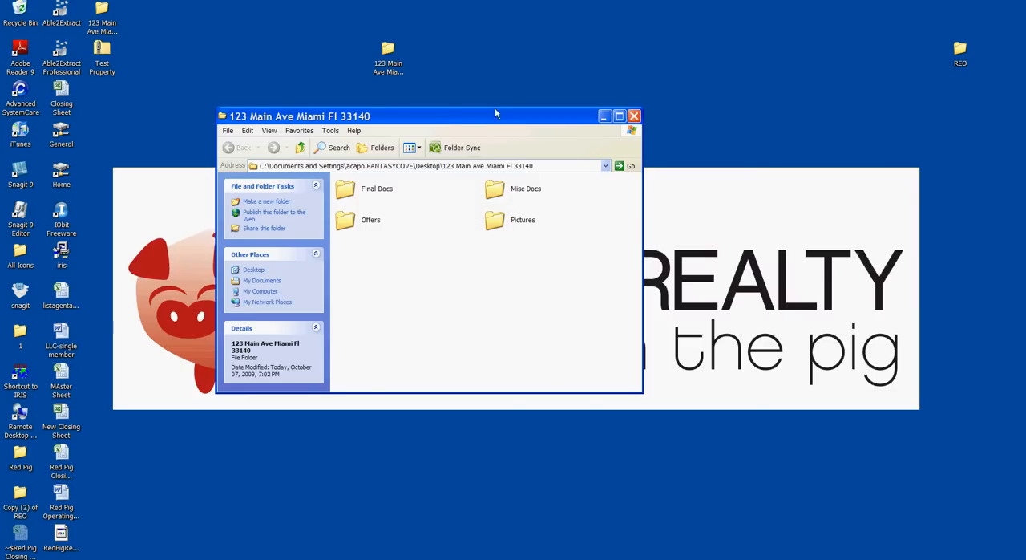
Step: Look inside the property folder's Pictures subfolder and return to the property folder
{"action": "left_click_drag", "start_coordinate": [499, 115], "coordinate": [448, 118]}
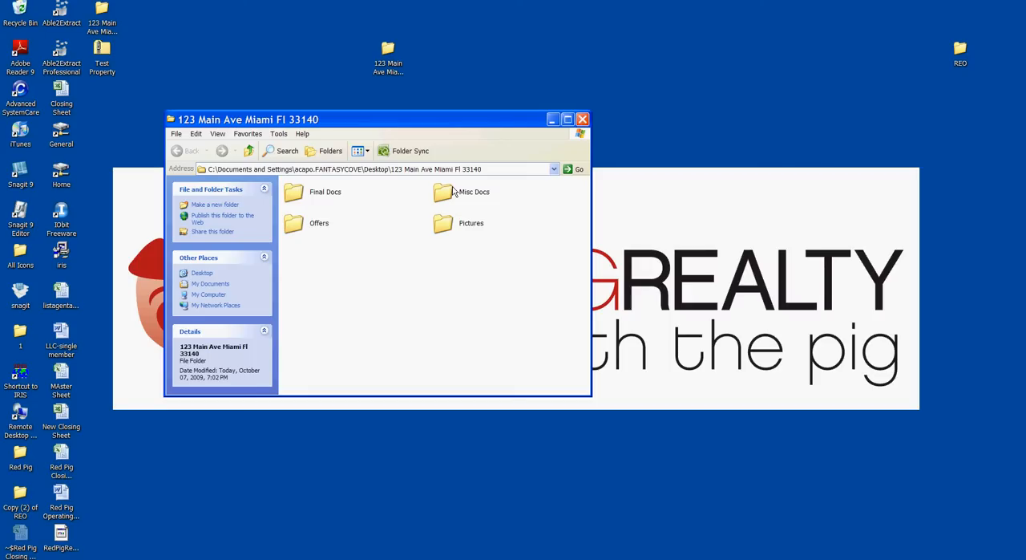
{"action": "double_click", "coordinate": [443, 223]}
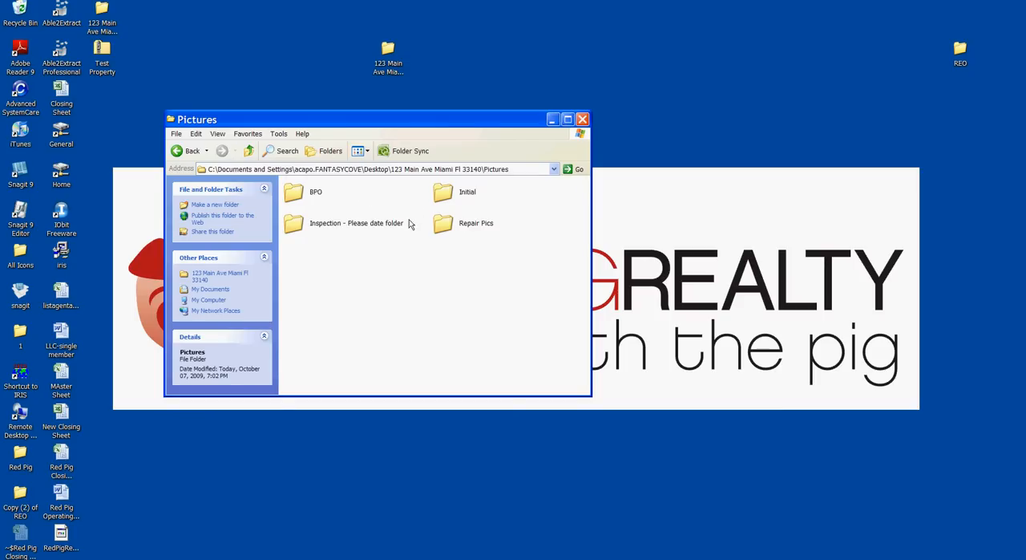
{"action": "left_click", "coordinate": [180, 150]}
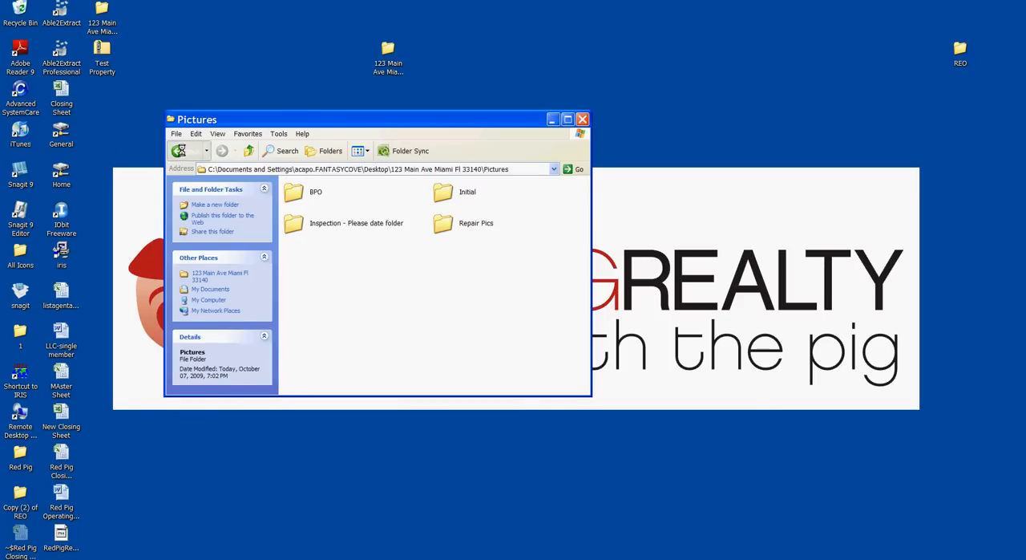
Step: Open the Final Docs subfolder of both the REO folder and the property folder in separate windows
{"action": "left_click", "coordinate": [962, 53]}
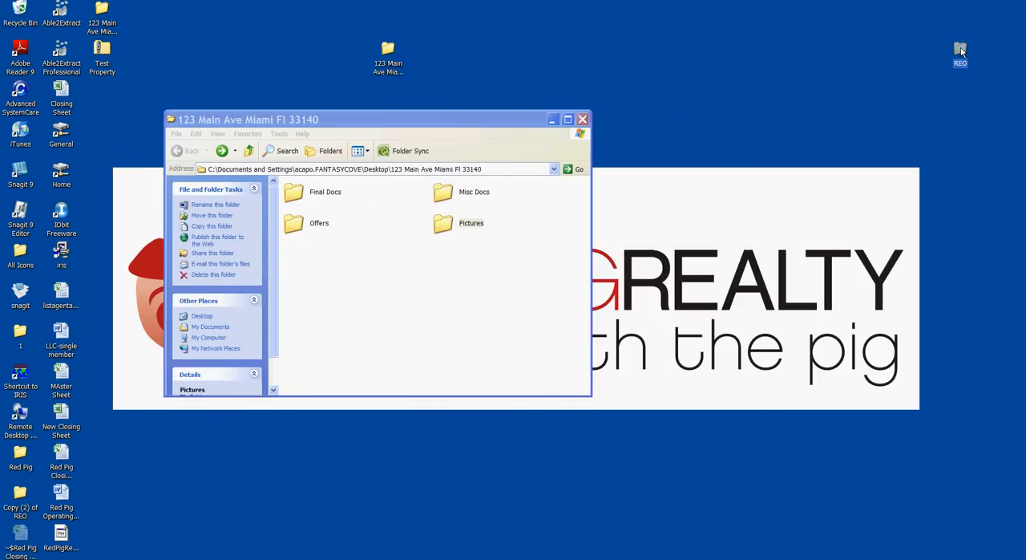
{"action": "double_click", "coordinate": [961, 52]}
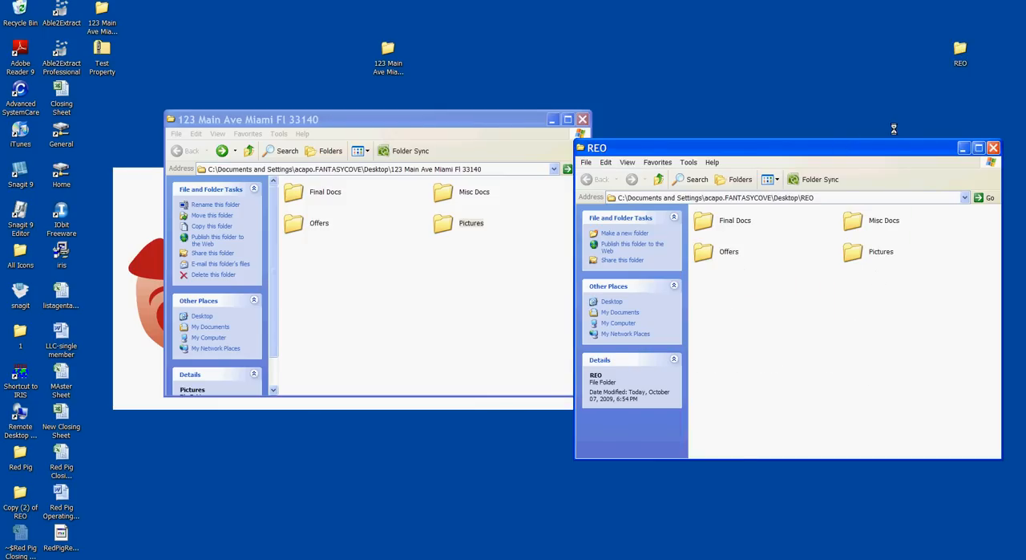
{"action": "left_click", "coordinate": [762, 211]}
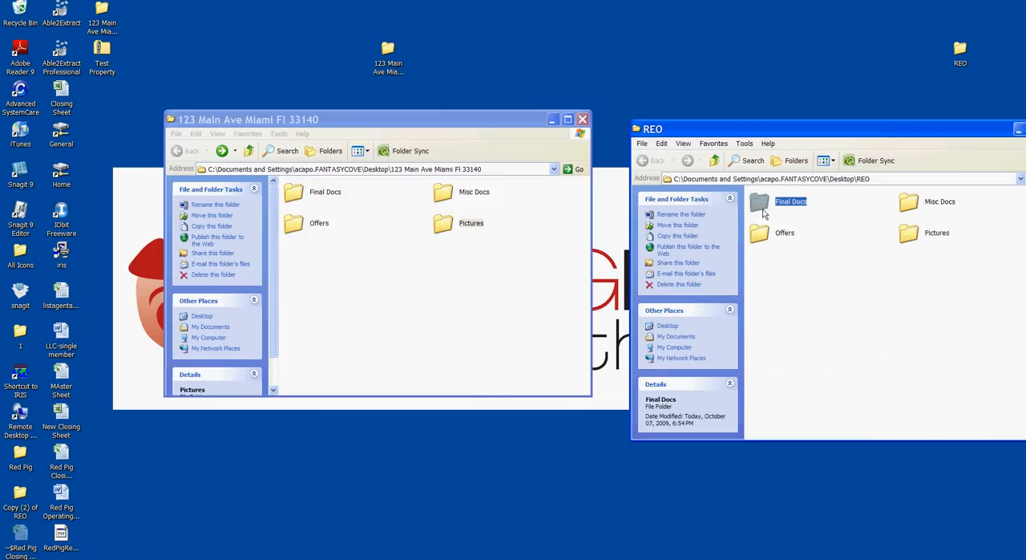
{"action": "double_click", "coordinate": [766, 211]}
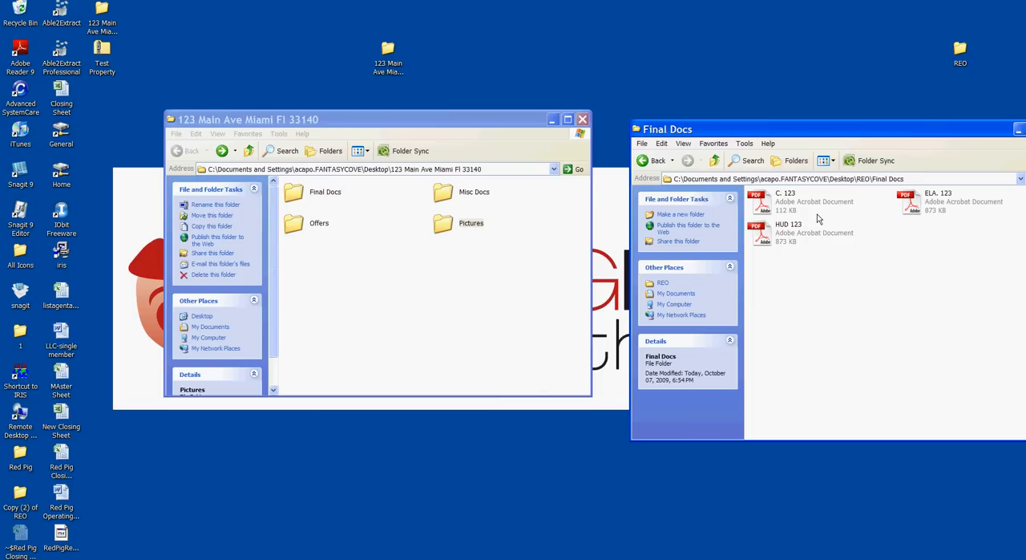
{"action": "left_click", "coordinate": [821, 241]}
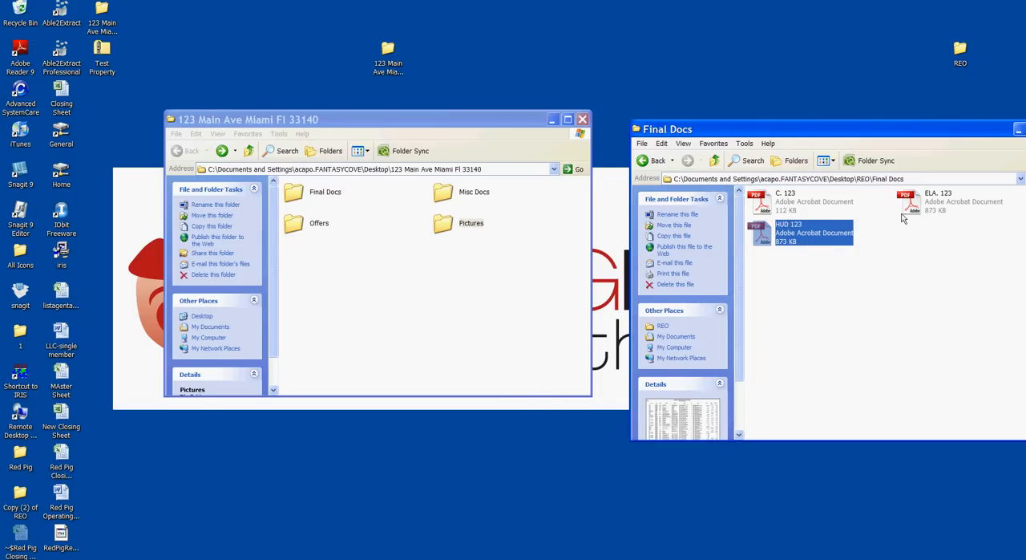
{"action": "double_click", "coordinate": [313, 198]}
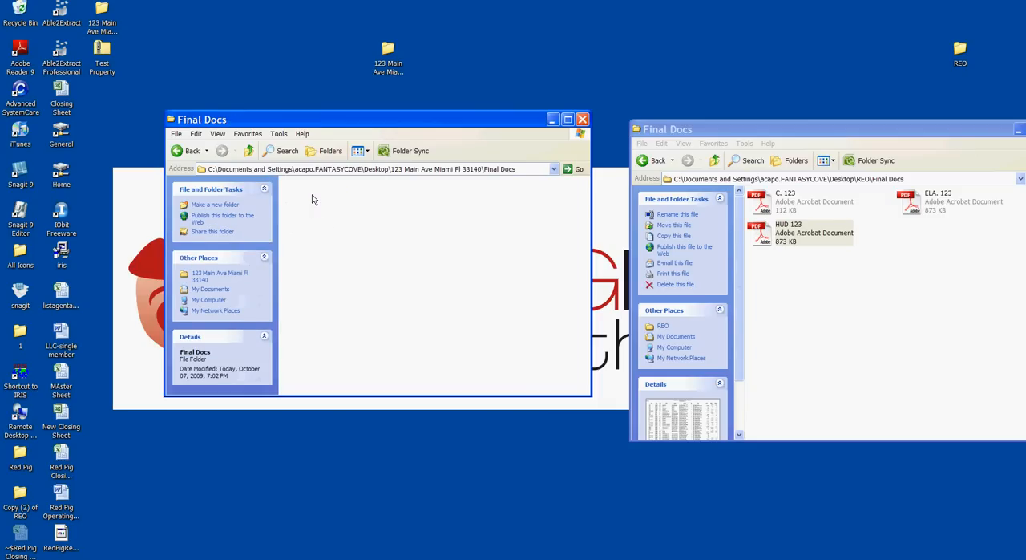
Step: Copy the C. 123 PDF from REO's Final Docs into the property folder's Final Docs, with both windows side by side
{"action": "left_click", "coordinate": [778, 203]}
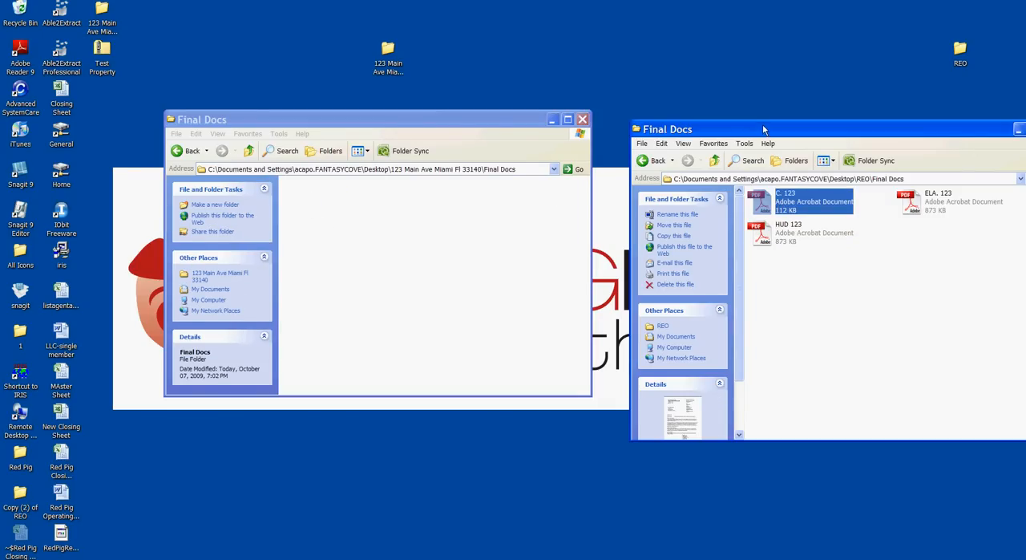
{"action": "left_click_drag", "start_coordinate": [433, 122], "coordinate": [374, 127]}
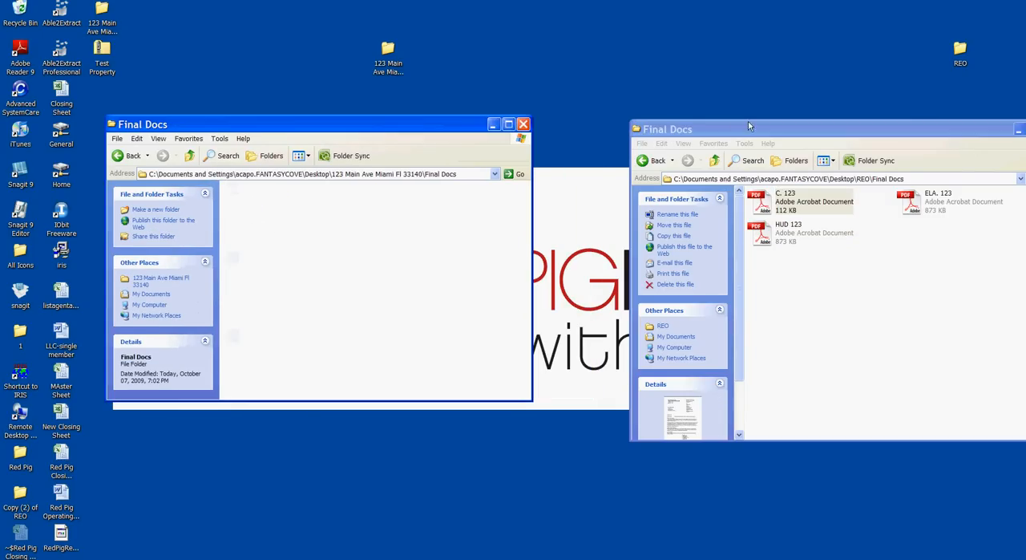
{"action": "left_click_drag", "start_coordinate": [747, 122], "coordinate": [679, 123]}
{"action": "right_click", "coordinate": [700, 212]}
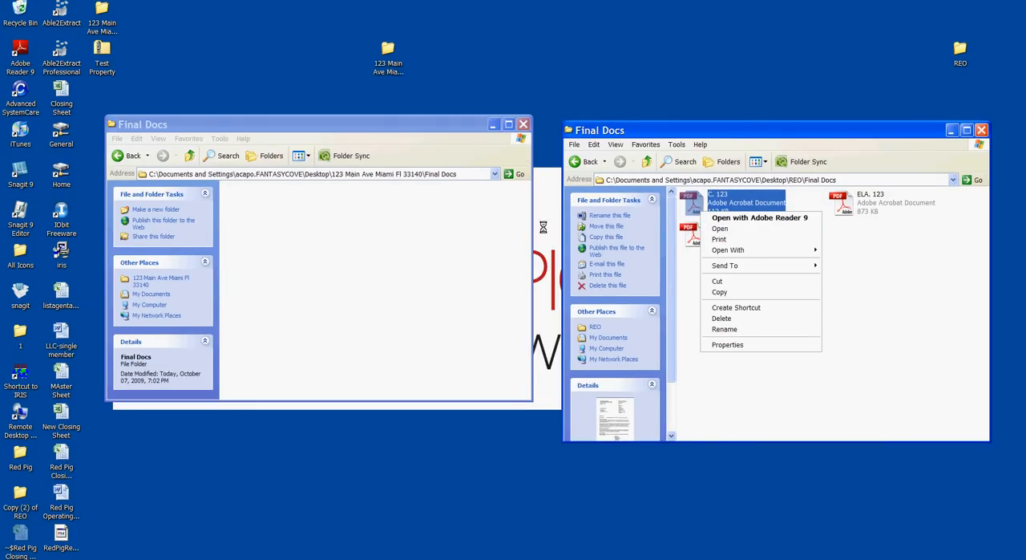
{"action": "left_click", "coordinate": [774, 291]}
{"action": "right_click", "coordinate": [282, 188]}
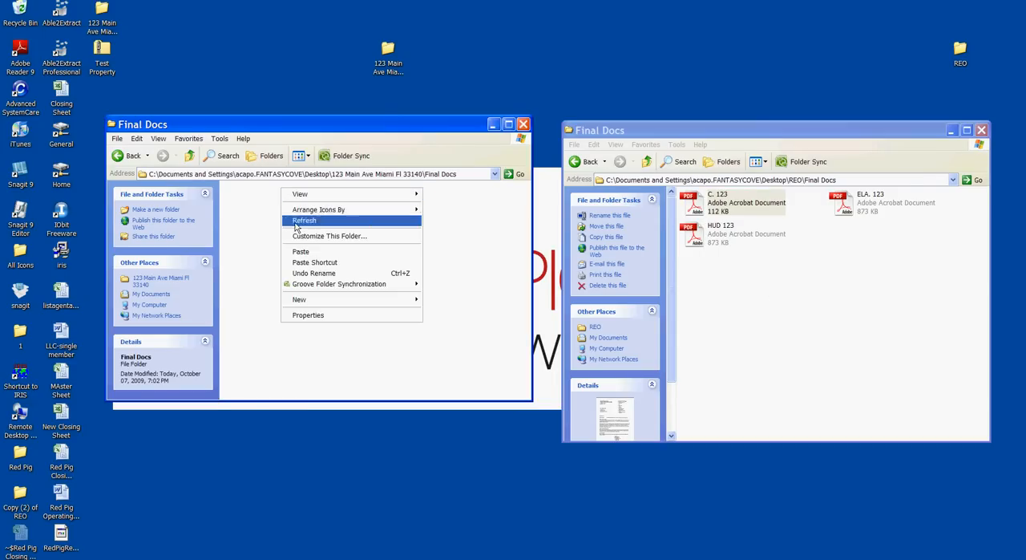
{"action": "left_click", "coordinate": [319, 252]}
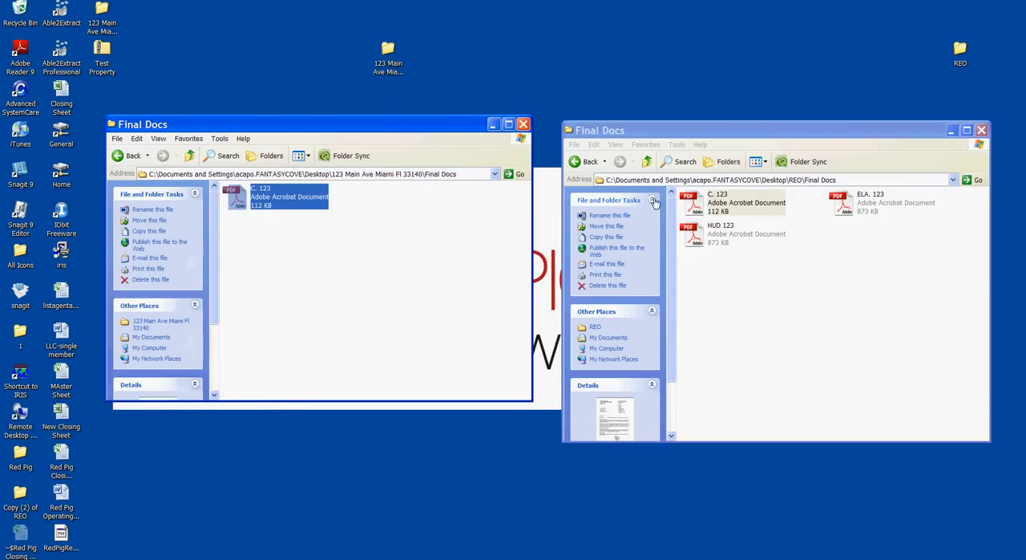
Step: Move the HUD 123 and ELA. 123 PDFs from REO's Final Docs into the property folder's Final Docs
{"action": "left_click", "coordinate": [733, 203]}
{"action": "left_click", "coordinate": [727, 235]}
{"action": "left_click_drag", "start_coordinate": [727, 235], "coordinate": [325, 265]}
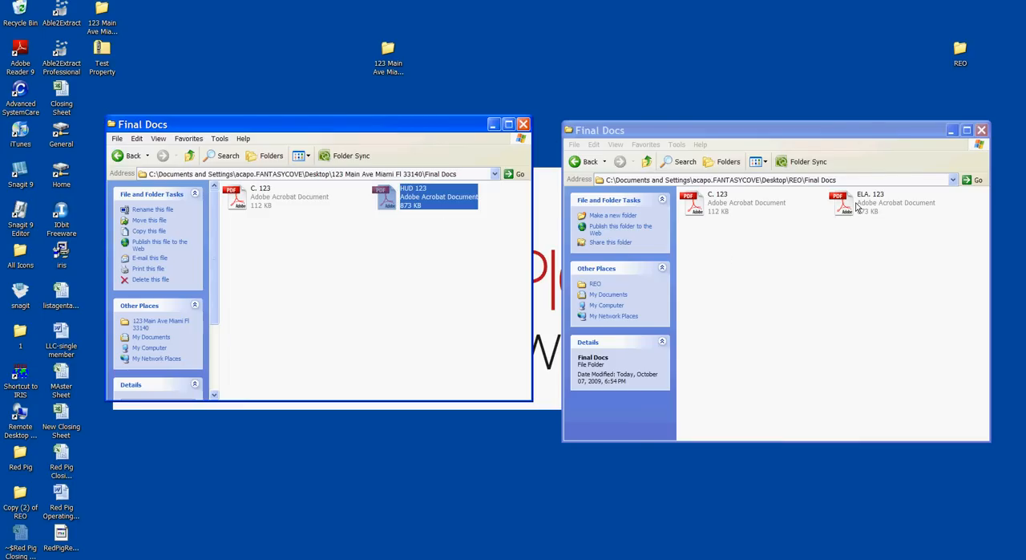
{"action": "left_click_drag", "start_coordinate": [855, 207], "coordinate": [275, 270]}
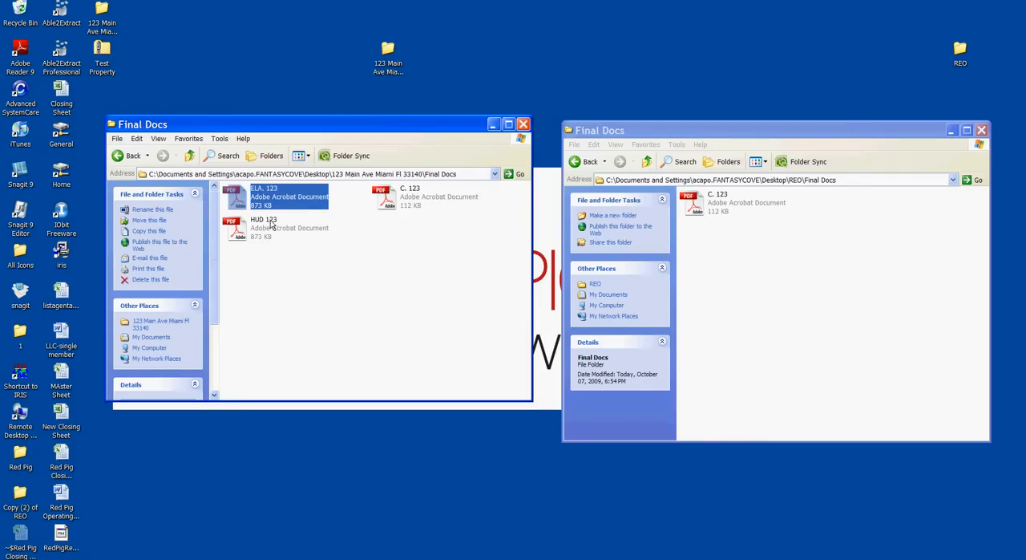
Step: Move the offer PDF from REO's Offers subfolder into the property folder's Offers subfolder
{"action": "left_click", "coordinate": [133, 156]}
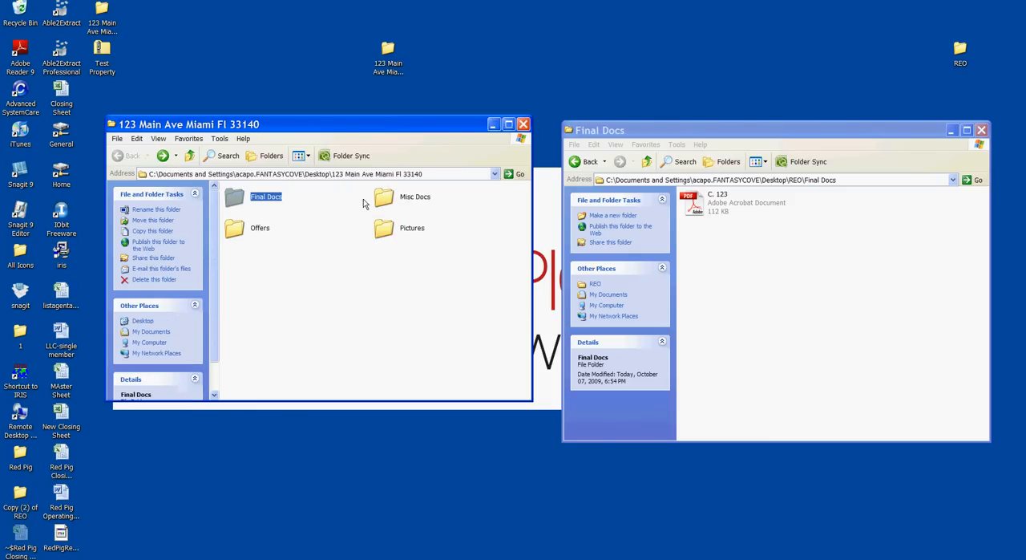
{"action": "double_click", "coordinate": [236, 229]}
{"action": "left_click", "coordinate": [592, 163]}
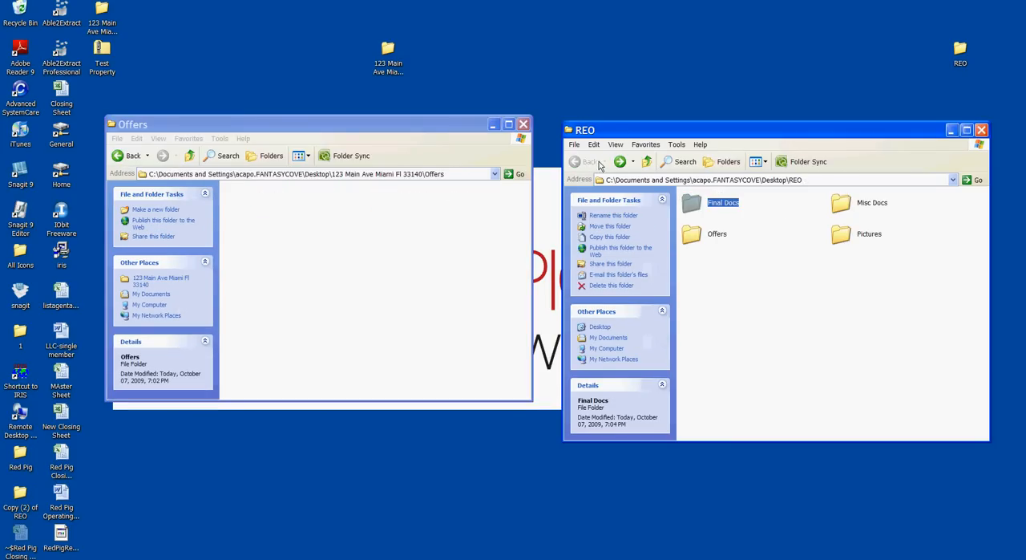
{"action": "double_click", "coordinate": [700, 234]}
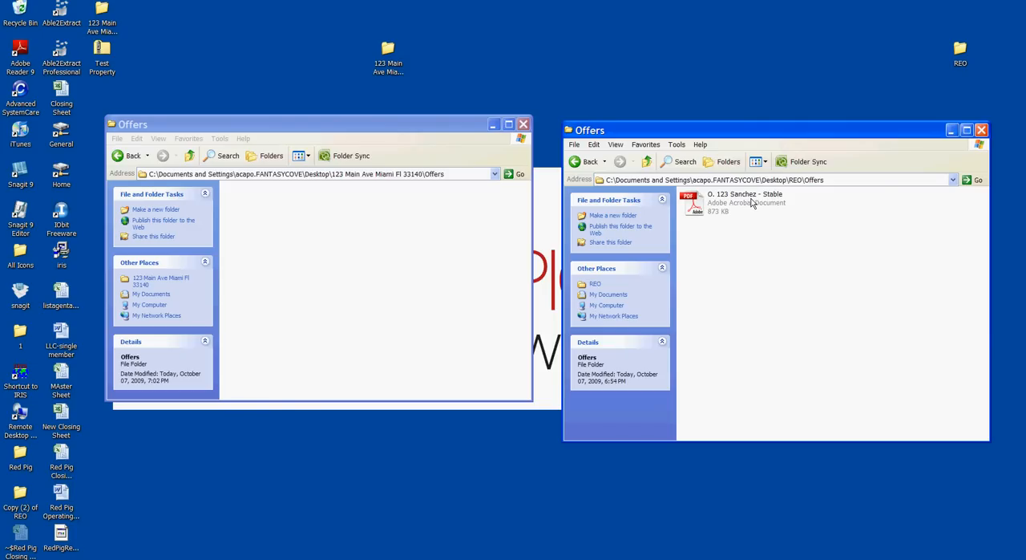
{"action": "left_click_drag", "start_coordinate": [751, 203], "coordinate": [332, 198]}
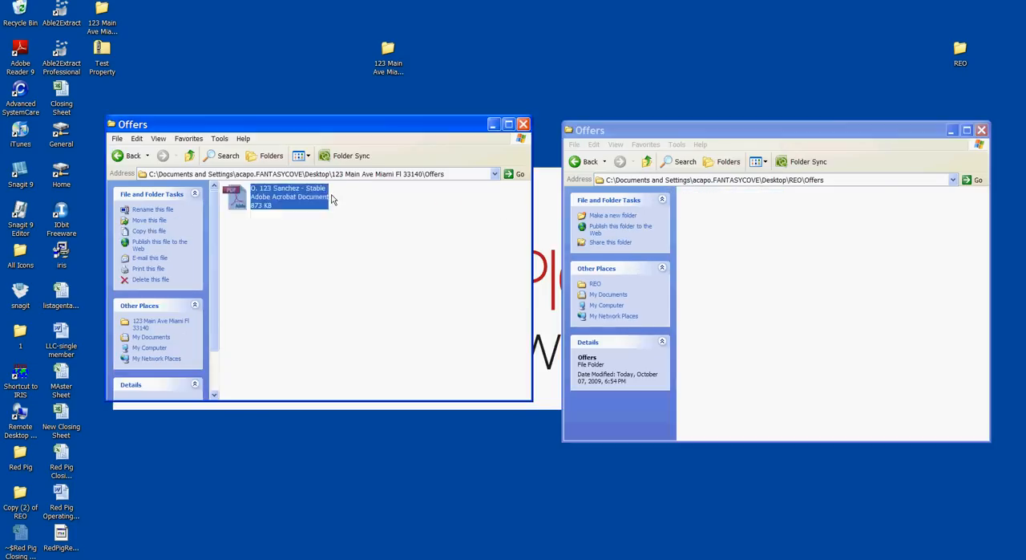
Step: Move all three photos from REO's Pictures\BPO subfolder into the property folder's Pictures\BPO subfolder
{"action": "left_click", "coordinate": [575, 163]}
{"action": "left_click", "coordinate": [126, 157]}
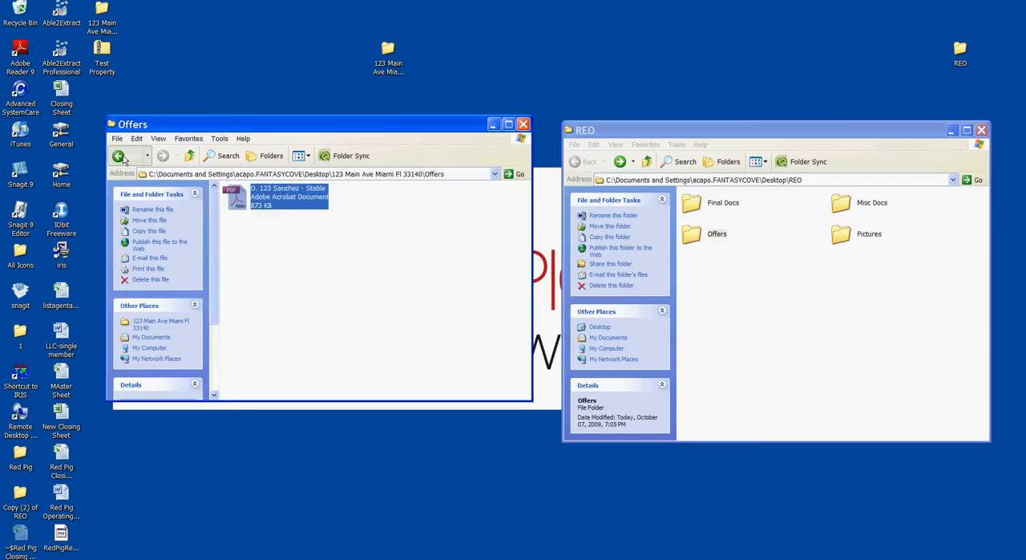
{"action": "double_click", "coordinate": [401, 232]}
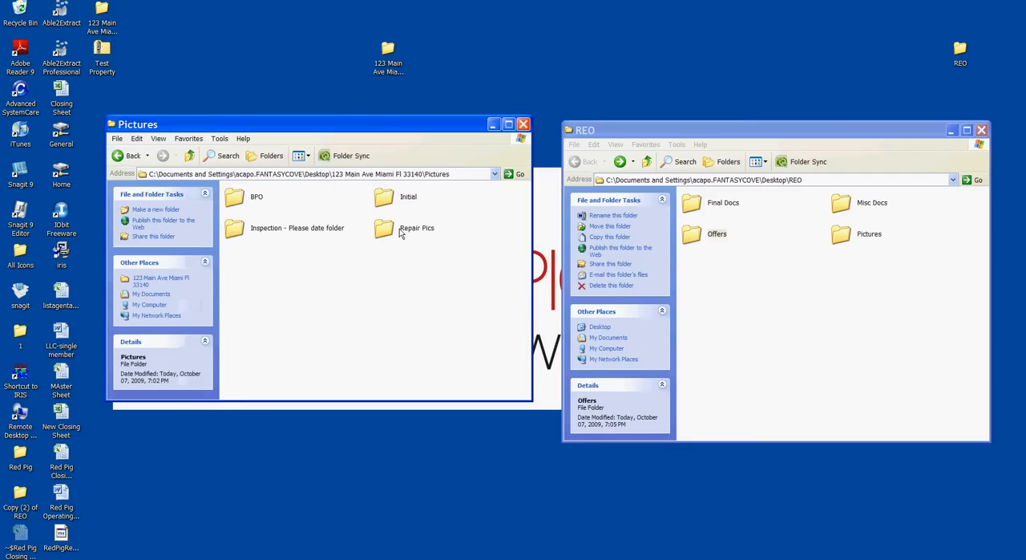
{"action": "double_click", "coordinate": [848, 238]}
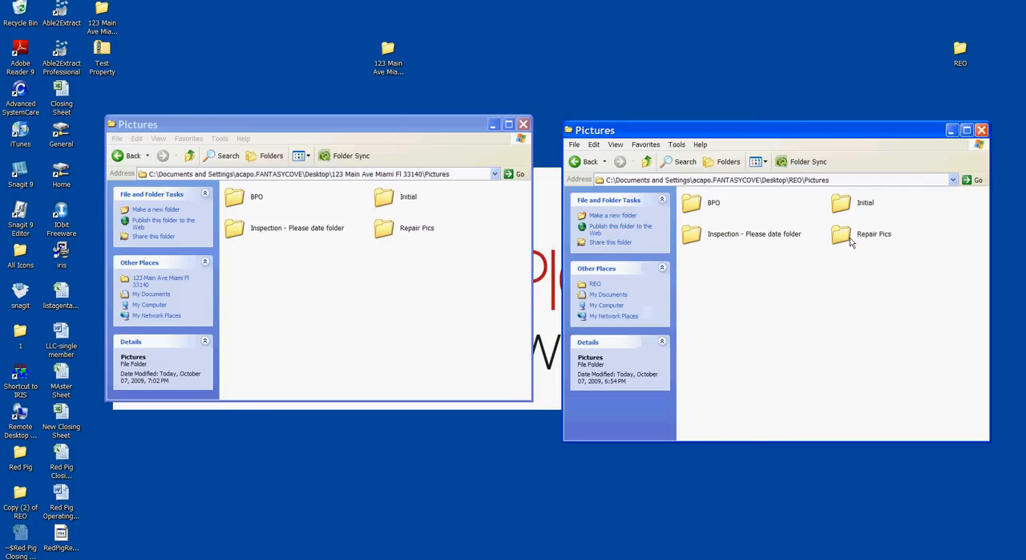
{"action": "double_click", "coordinate": [695, 203]}
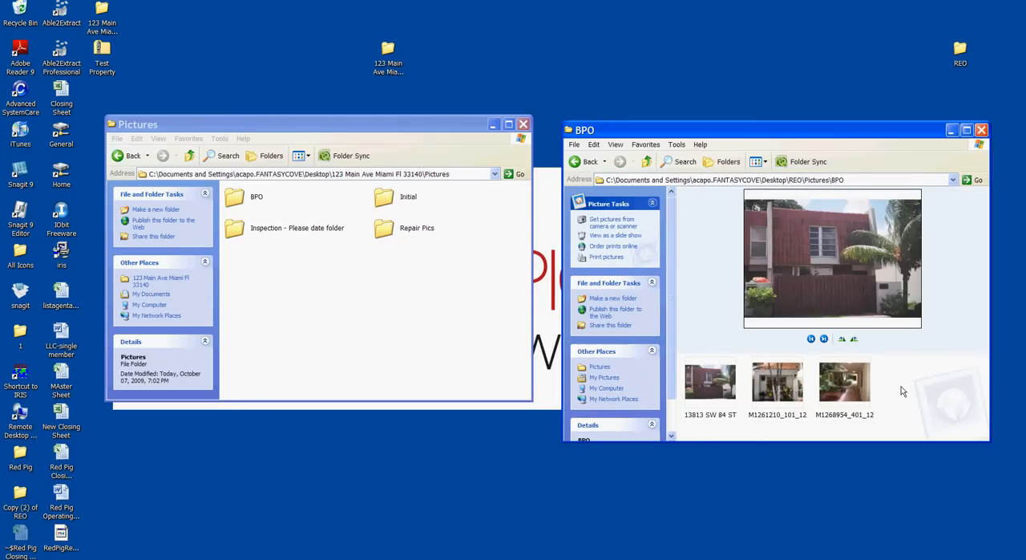
{"action": "left_click_drag", "start_coordinate": [906, 403], "coordinate": [675, 353]}
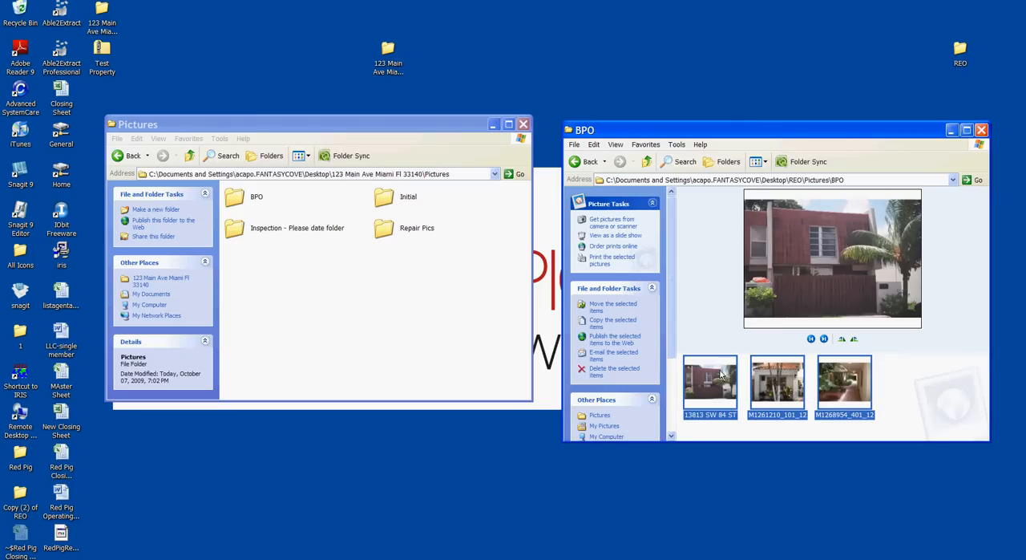
{"action": "double_click", "coordinate": [233, 198]}
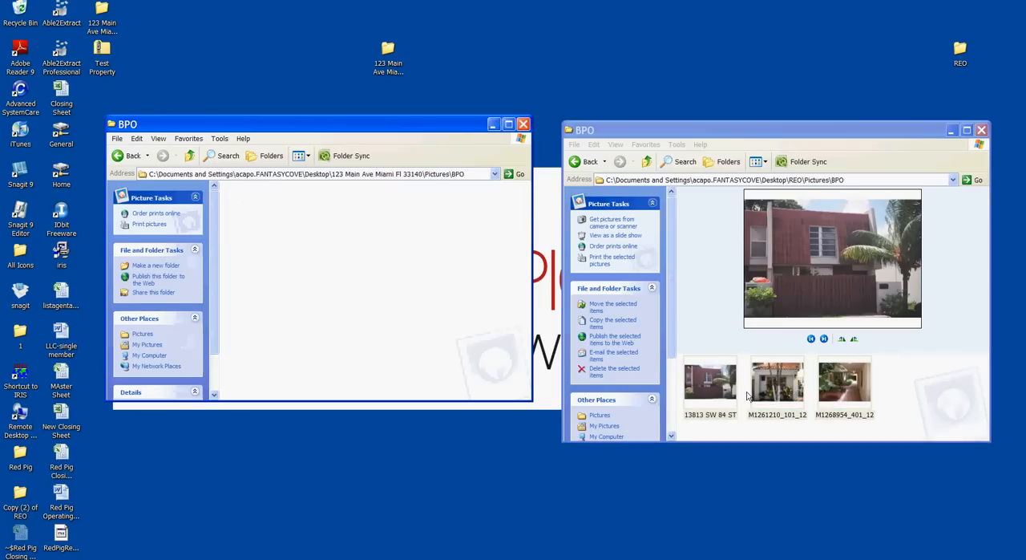
{"action": "left_click_drag", "start_coordinate": [720, 389], "coordinate": [300, 254]}
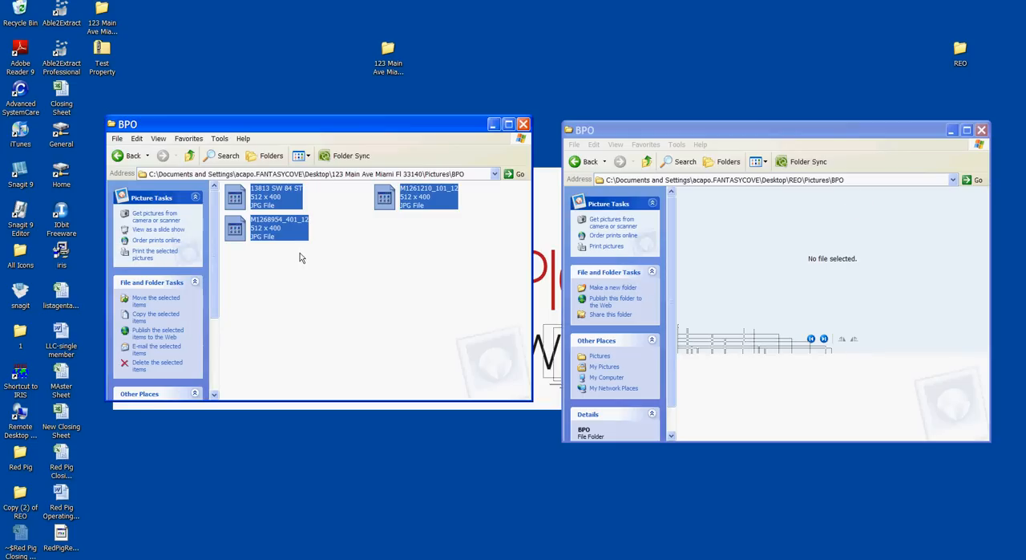
Step: Move images 10, 10-1 and 11 from REO's Repair Pics, shown as a list, into the property folder's Repair Pics
{"action": "left_click", "coordinate": [129, 155]}
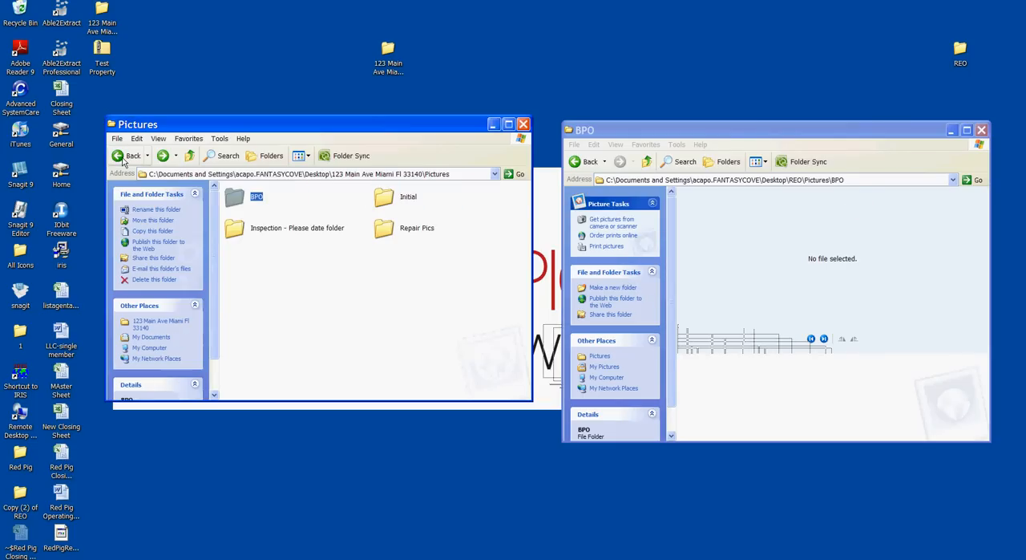
{"action": "left_click", "coordinate": [581, 161]}
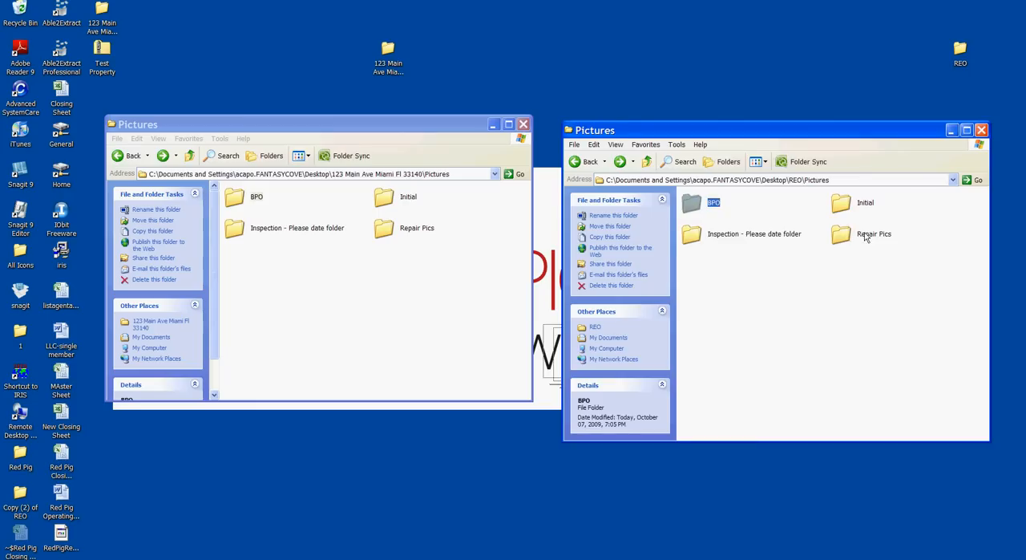
{"action": "double_click", "coordinate": [866, 235]}
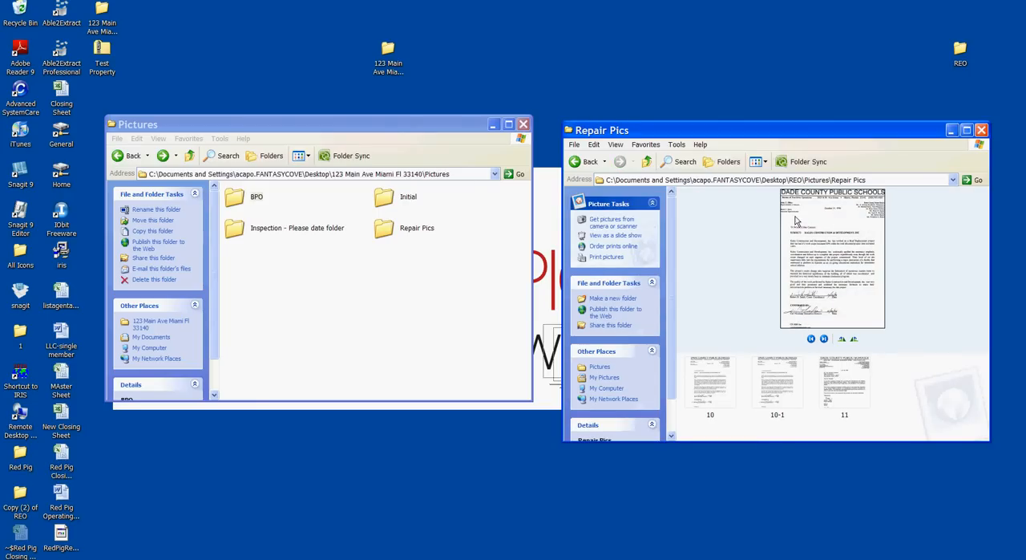
{"action": "left_click", "coordinate": [765, 162]}
{"action": "left_click", "coordinate": [771, 223]}
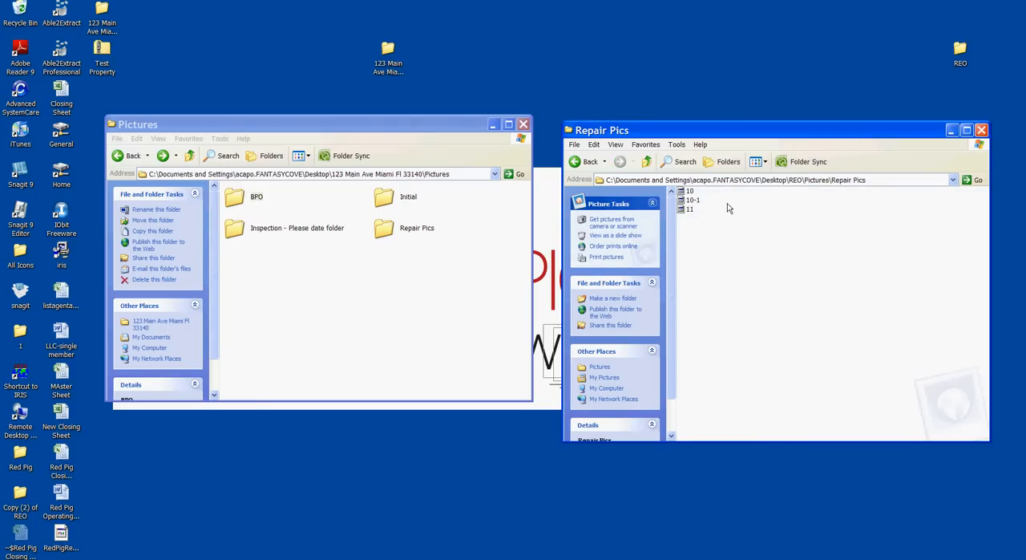
{"action": "left_click_drag", "start_coordinate": [722, 198], "coordinate": [279, 224]}
{"action": "double_click", "coordinate": [402, 230]}
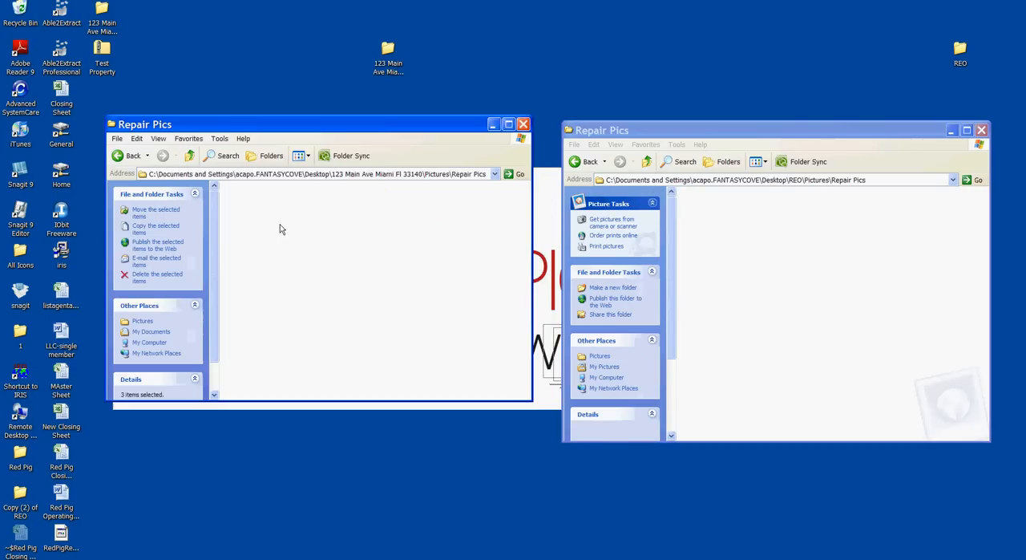
Step: Return the property window to its Pictures subfolder and close the REO window
{"action": "left_click", "coordinate": [119, 155]}
{"action": "left_click", "coordinate": [982, 130]}
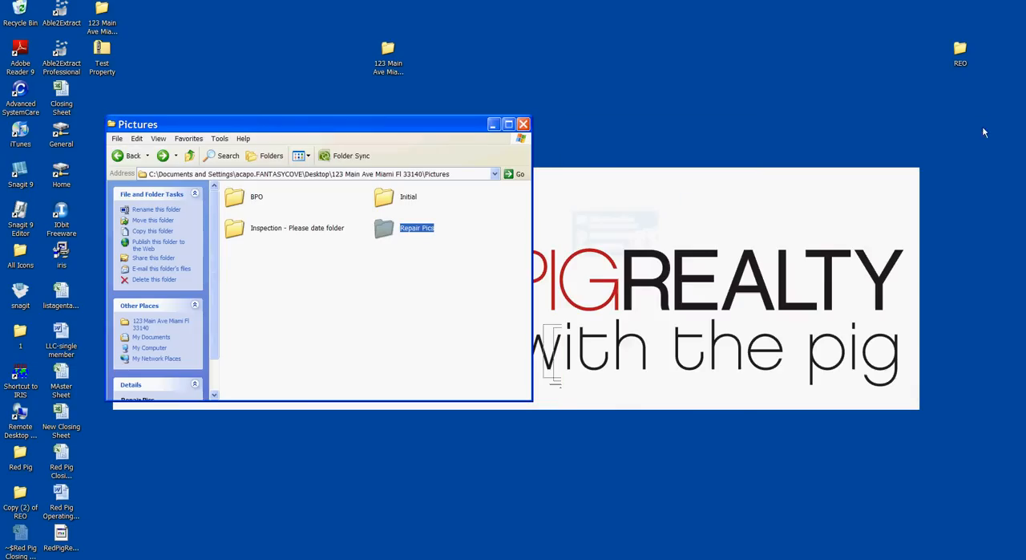
{"action": "left_click_drag", "start_coordinate": [462, 120], "coordinate": [521, 118]}
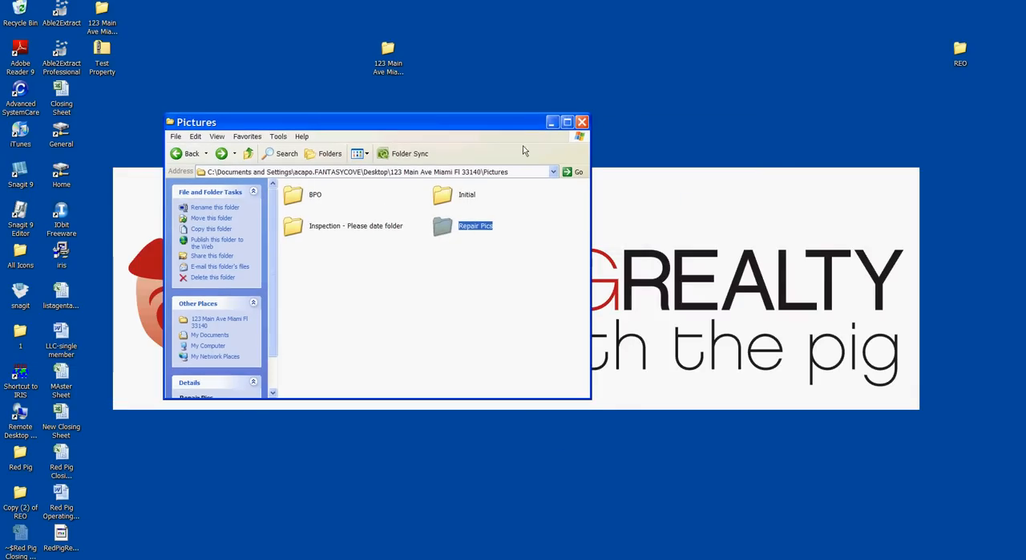
Step: Check the contents of the property folder's BPO and Final Docs subfolders
{"action": "double_click", "coordinate": [314, 193]}
{"action": "left_click", "coordinate": [187, 153]}
{"action": "left_click", "coordinate": [188, 154]}
{"action": "double_click", "coordinate": [304, 198]}
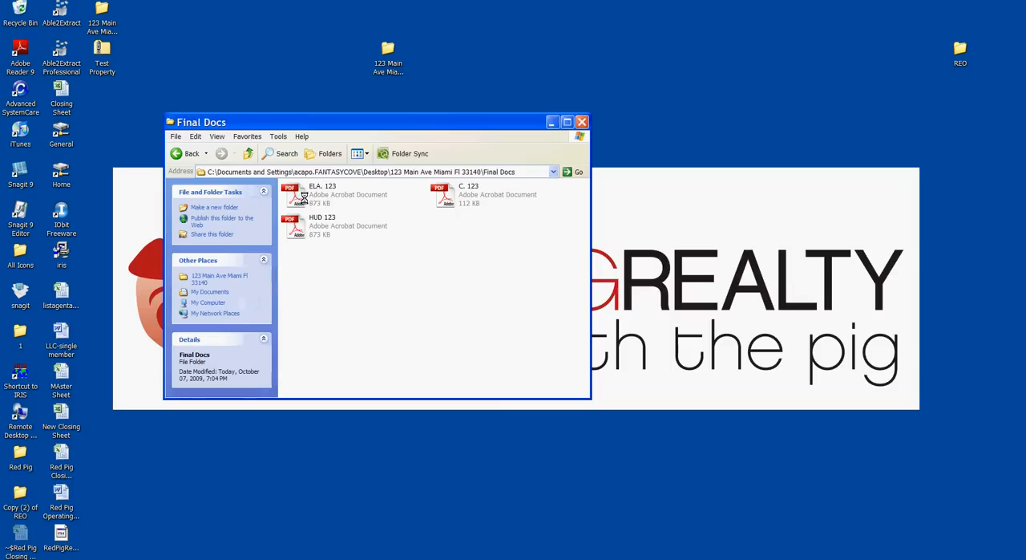
Step: Check the contents of the property folder's Offers subfolder and close the folder window
{"action": "left_click", "coordinate": [187, 153]}
{"action": "double_click", "coordinate": [322, 235]}
{"action": "left_click", "coordinate": [181, 156]}
{"action": "left_click", "coordinate": [466, 225]}
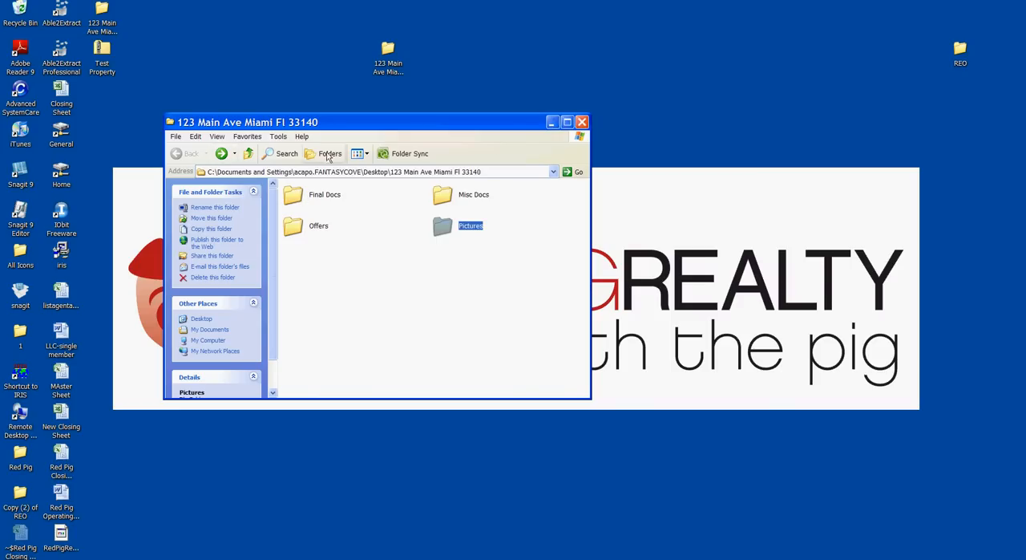
{"action": "left_click", "coordinate": [582, 122]}
{"action": "left_click", "coordinate": [403, 65]}
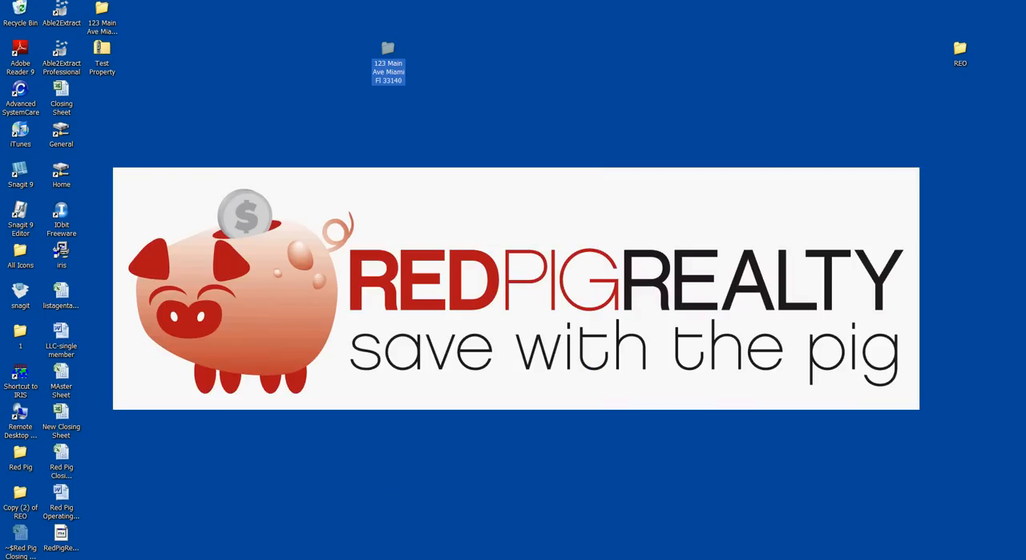
Step: Switch to Box.net in Internet Explorer and open the Closed folder under Properties and Miami Office
{"action": "left_click", "coordinate": [391, 559]}
{"action": "left_click", "coordinate": [1009, 6]}
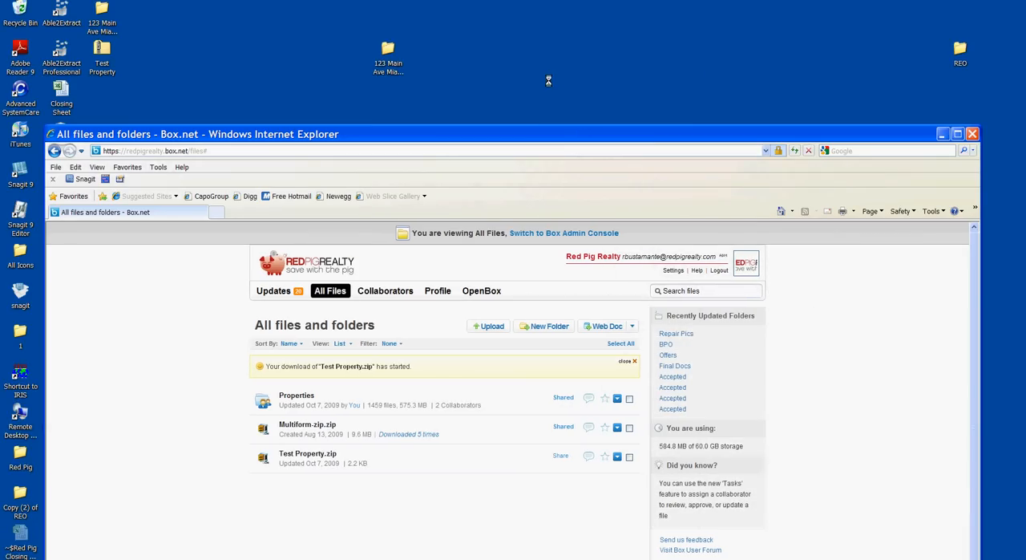
{"action": "left_click_drag", "start_coordinate": [529, 131], "coordinate": [507, 82]}
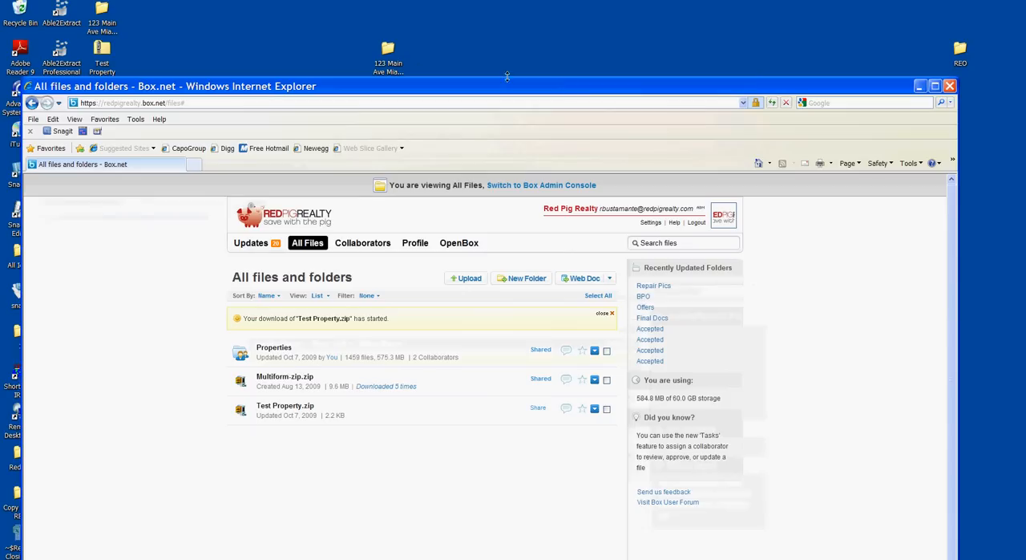
{"action": "left_click", "coordinate": [276, 348]}
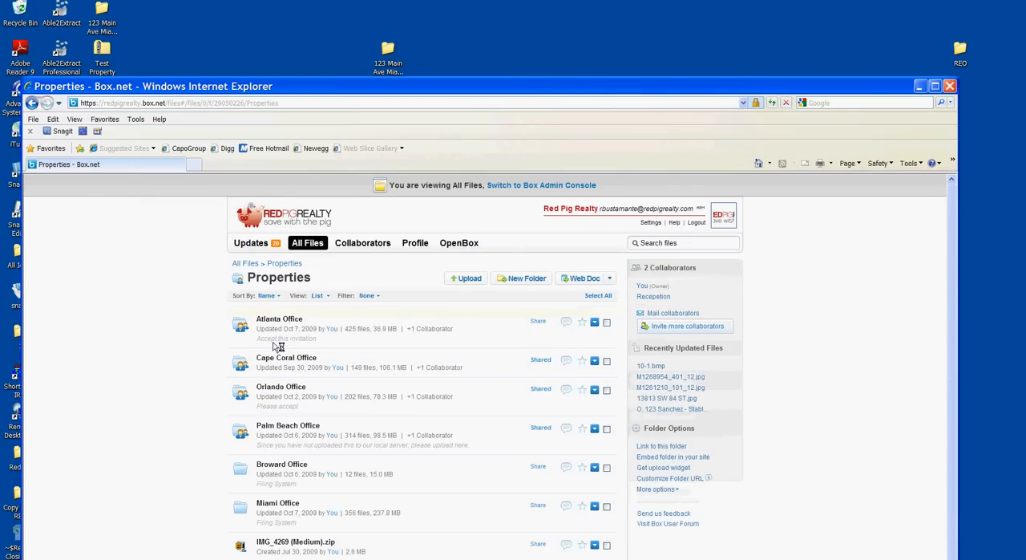
{"action": "scroll", "coordinate": [325, 323], "scroll_direction": "down", "scroll_amount": 1}
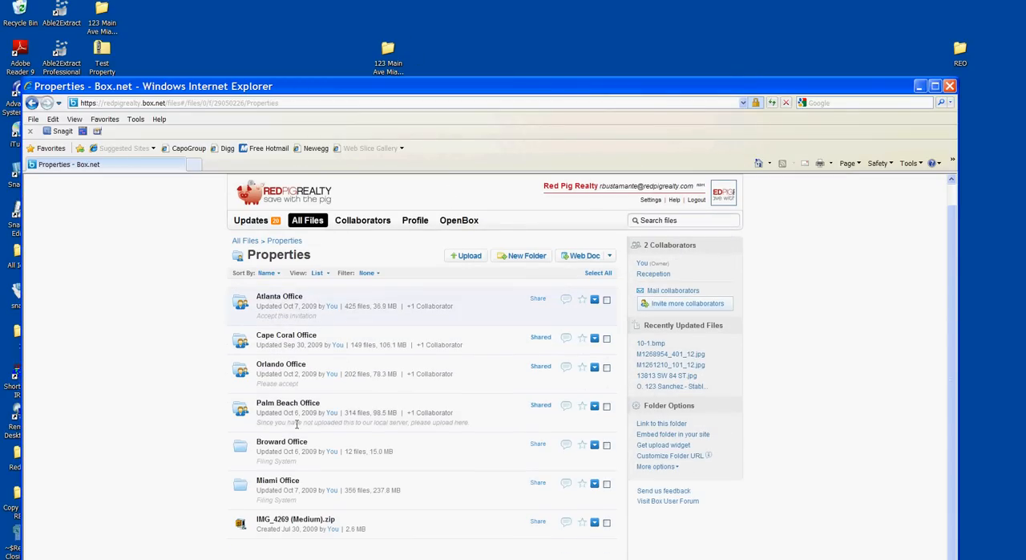
{"action": "left_click", "coordinate": [277, 481]}
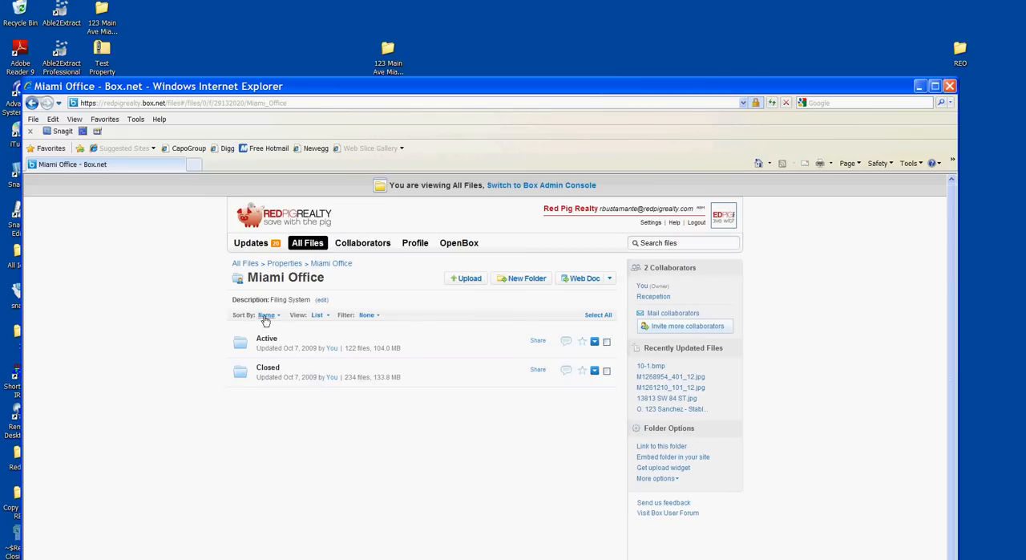
{"action": "left_click", "coordinate": [282, 370]}
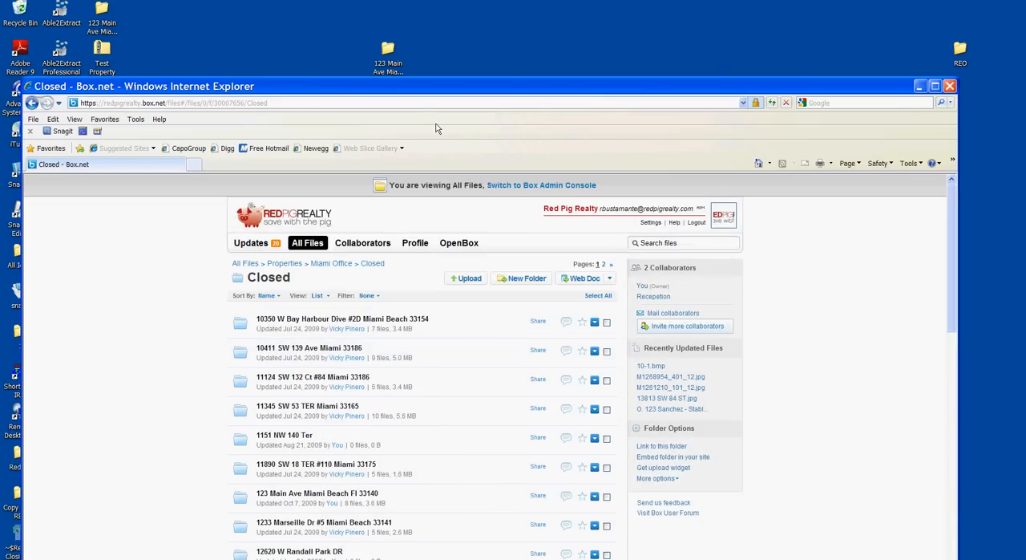
Step: Upload the property folder from the desktop into Box.net's Closed folder with the drag-and-drop uploader, and close the uploader when finished
{"action": "left_click", "coordinate": [462, 280]}
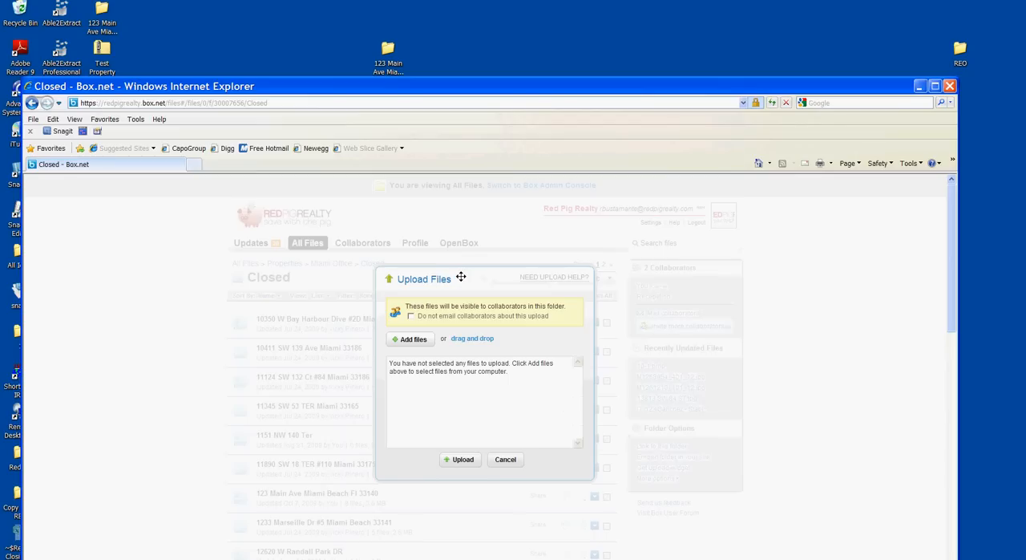
{"action": "left_click", "coordinate": [477, 338]}
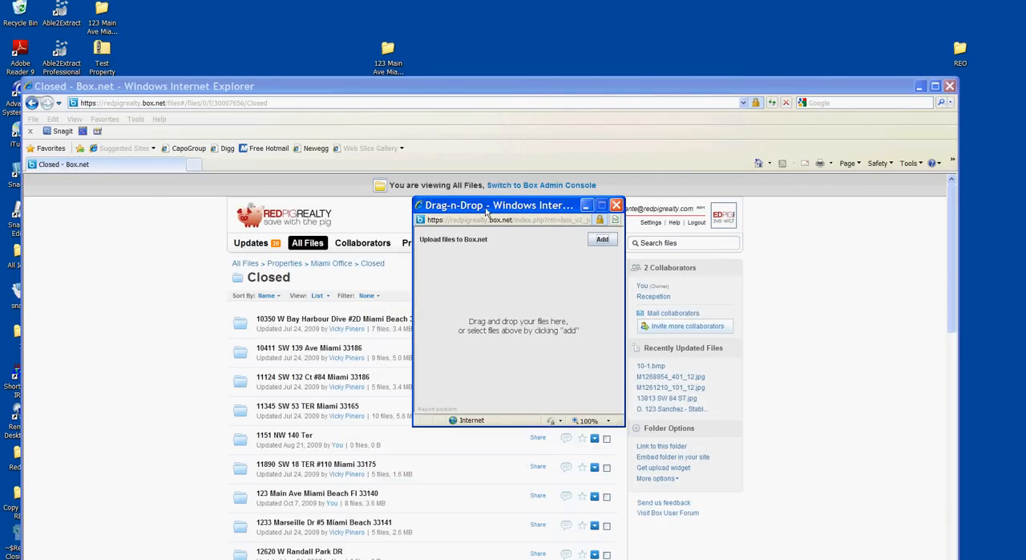
{"action": "left_click_drag", "start_coordinate": [486, 211], "coordinate": [586, 192]}
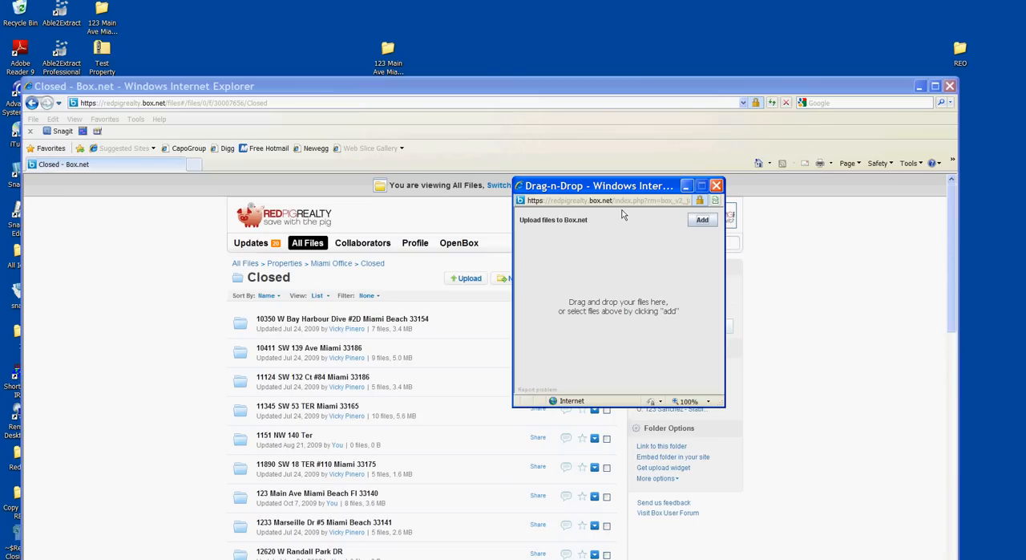
{"action": "left_click_drag", "start_coordinate": [388, 50], "coordinate": [662, 282]}
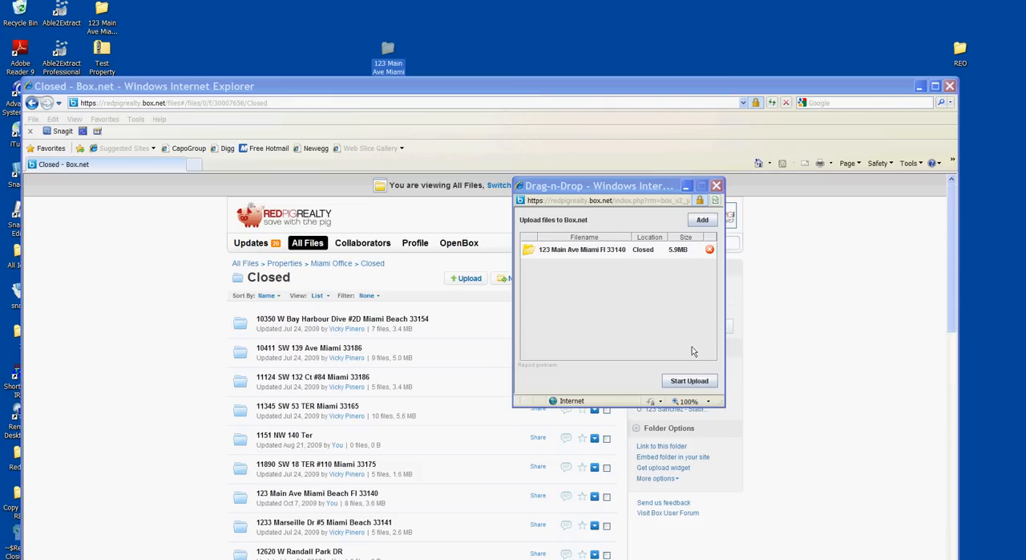
{"action": "left_click", "coordinate": [686, 383]}
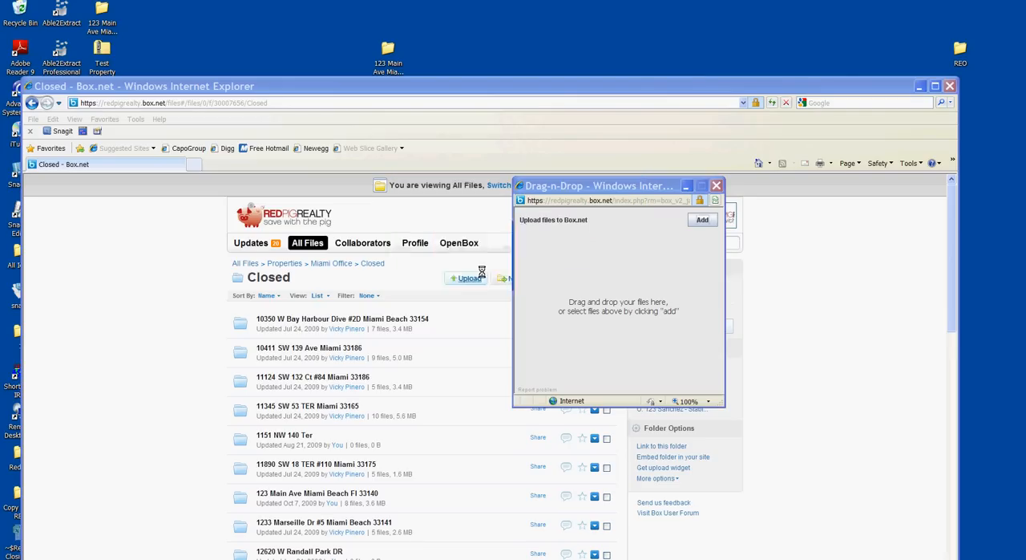
{"action": "left_click", "coordinate": [481, 276]}
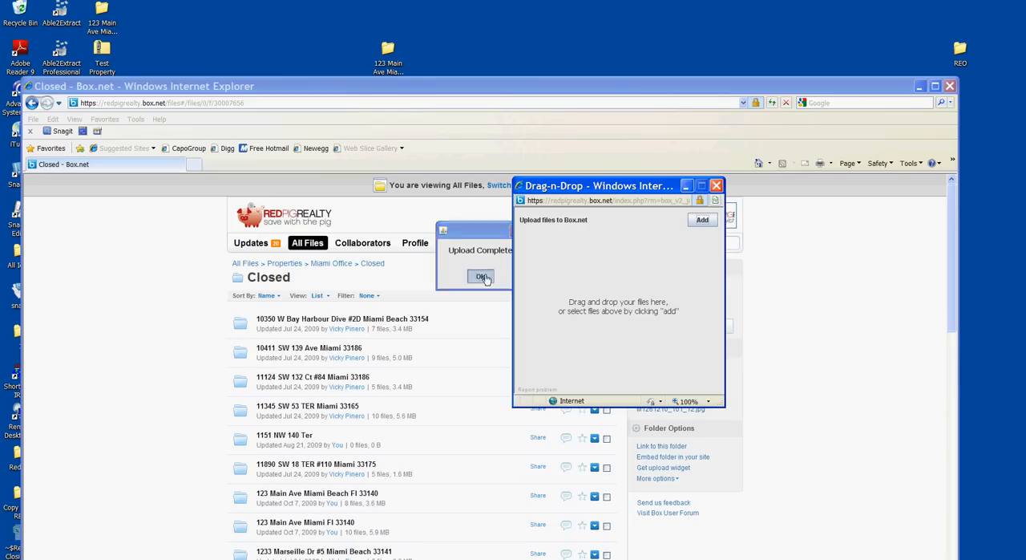
{"action": "left_click", "coordinate": [717, 186]}
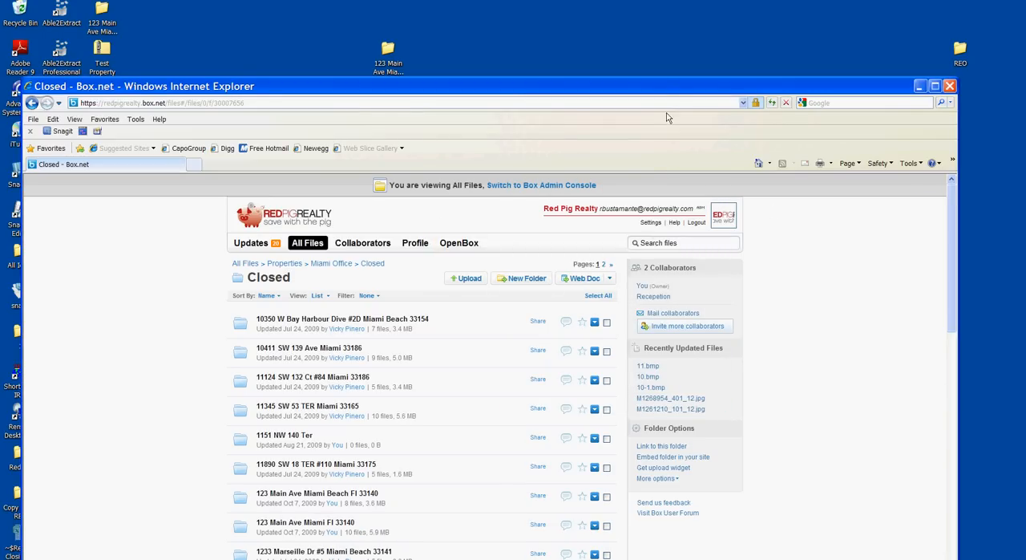
Step: Open the uploaded property folder in Closed and check the contents of its Final Docs subfolder
{"action": "left_click_drag", "start_coordinate": [663, 83], "coordinate": [625, 0]}
{"action": "scroll", "coordinate": [303, 343], "scroll_direction": "down", "scroll_amount": 2}
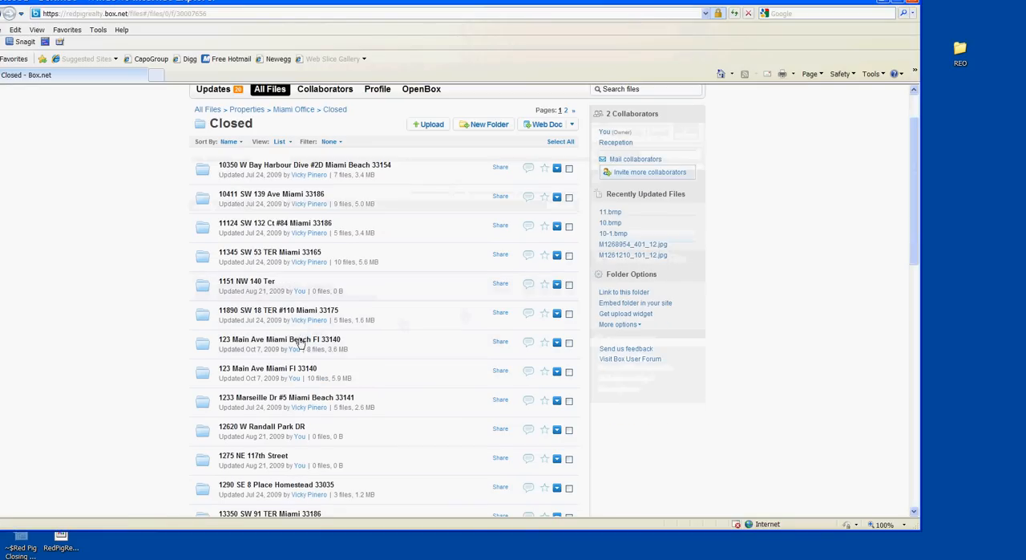
{"action": "left_click", "coordinate": [255, 371]}
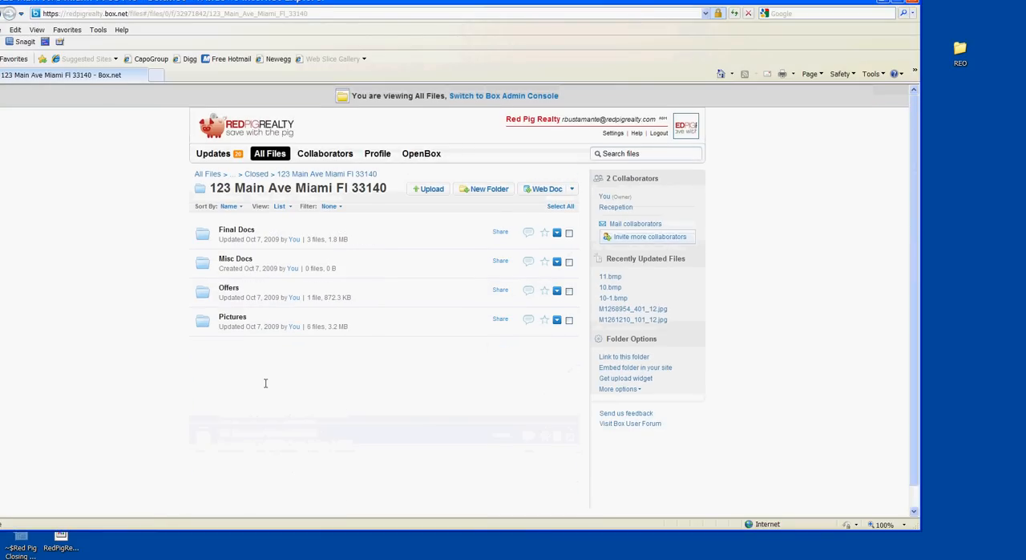
{"action": "left_click", "coordinate": [246, 237]}
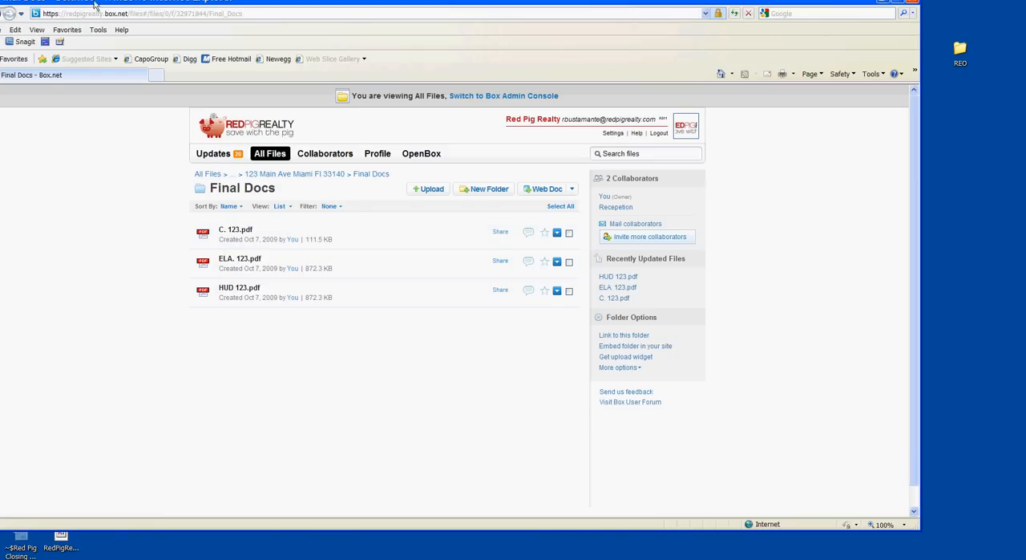
{"action": "left_click_drag", "start_coordinate": [120, 4], "coordinate": [169, 5]}
Step: Check the uploaded property folder's Offers subfolder and return to the property folder
{"action": "left_click", "coordinate": [43, 15]}
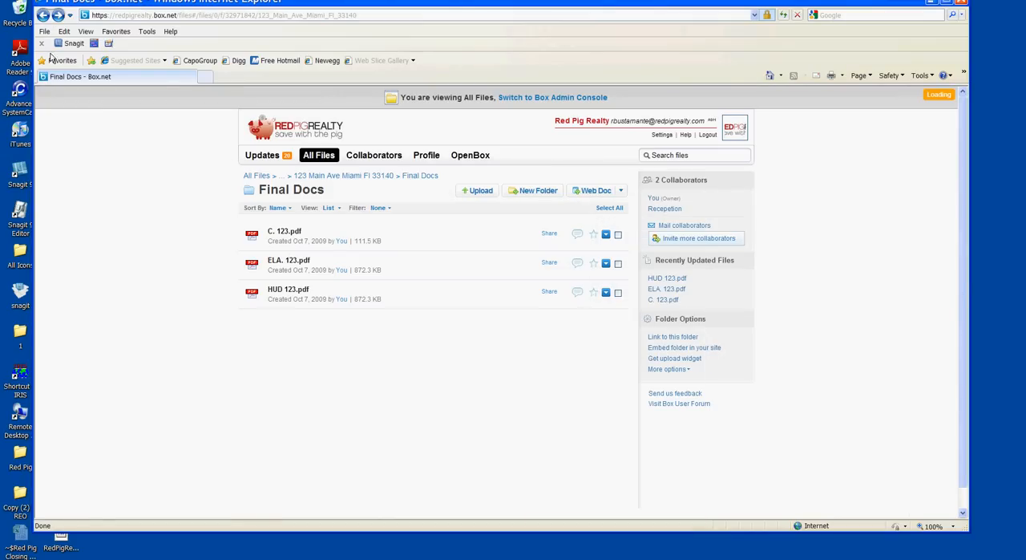
{"action": "left_click", "coordinate": [282, 290]}
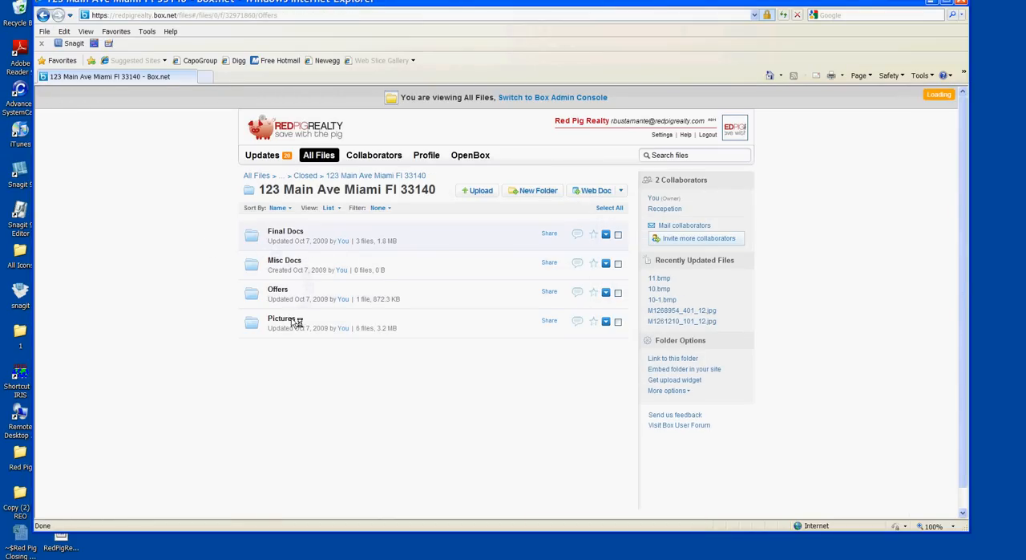
{"action": "left_click", "coordinate": [43, 15]}
Step: Check the files in the Repair Pics and BPO subfolders of the uploaded Pictures folder
{"action": "left_click", "coordinate": [292, 324]}
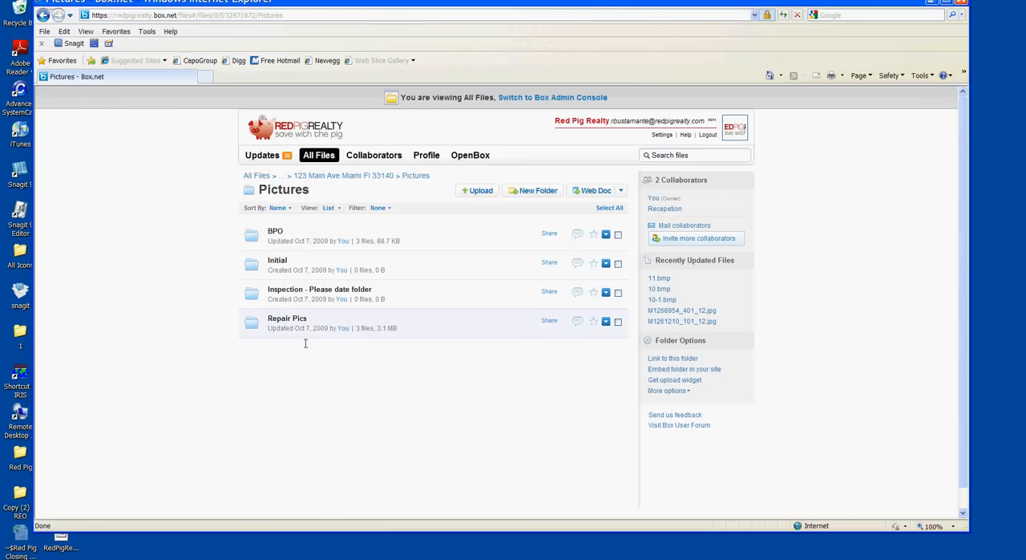
{"action": "left_click", "coordinate": [285, 320]}
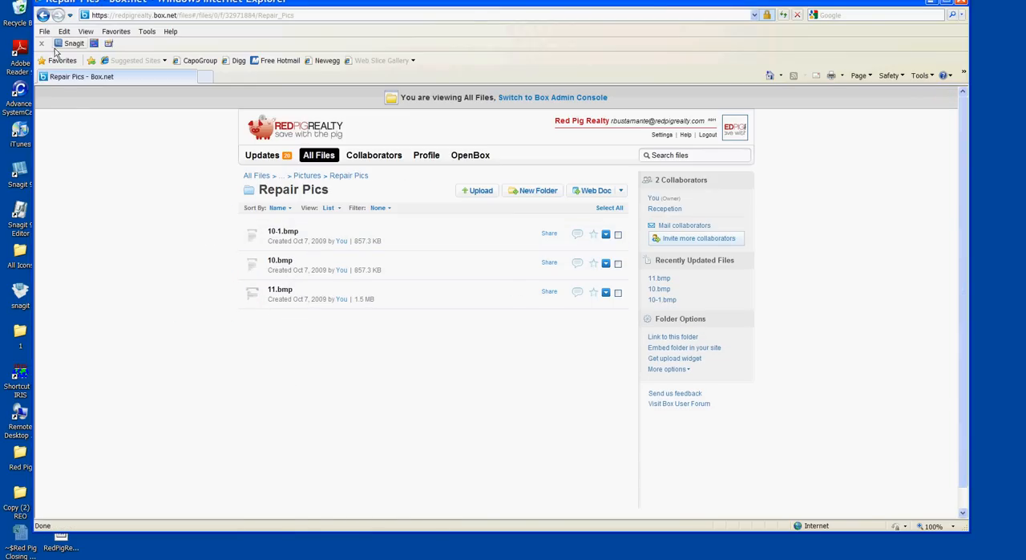
{"action": "left_click", "coordinate": [43, 16]}
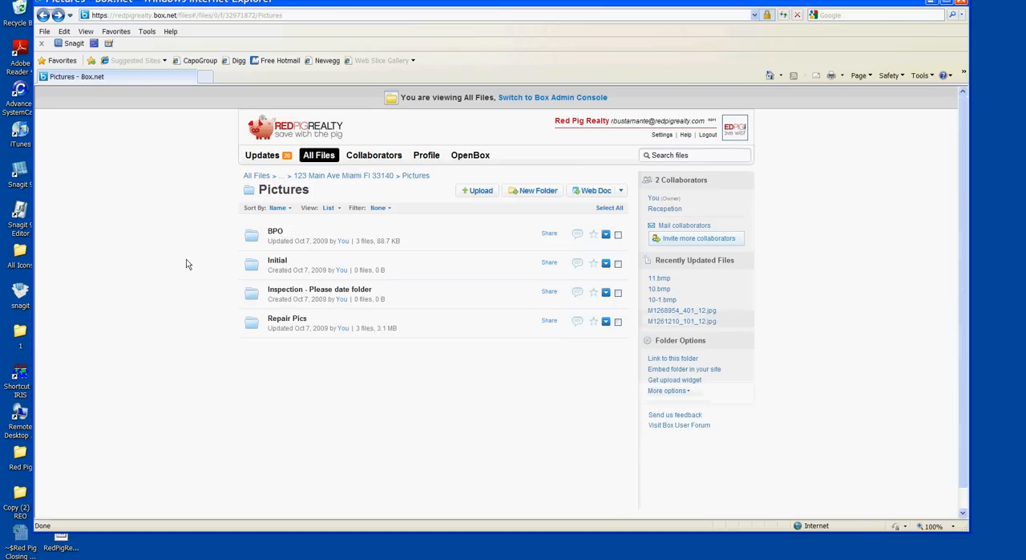
{"action": "left_click", "coordinate": [277, 232]}
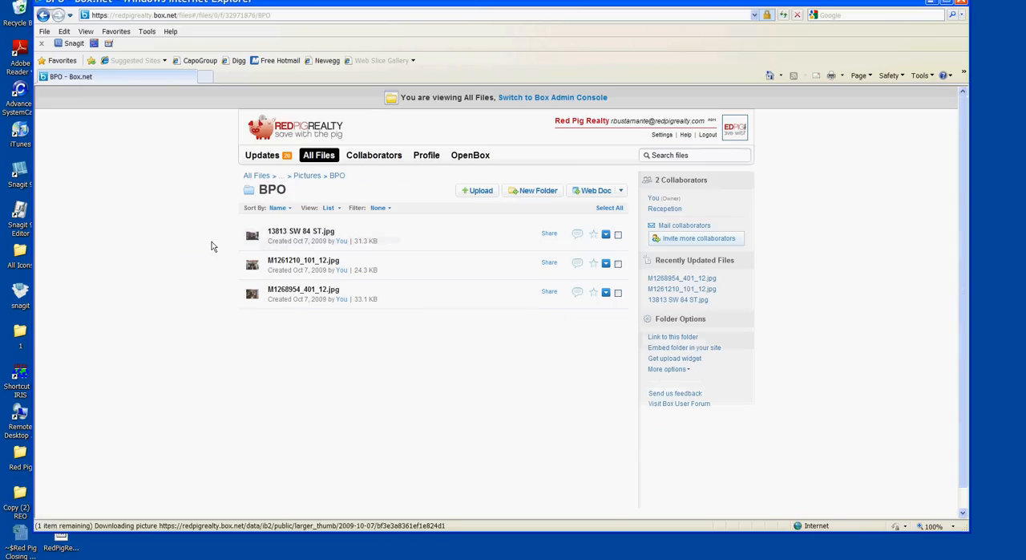
{"action": "mouse_move", "coordinate": [274, 242]}
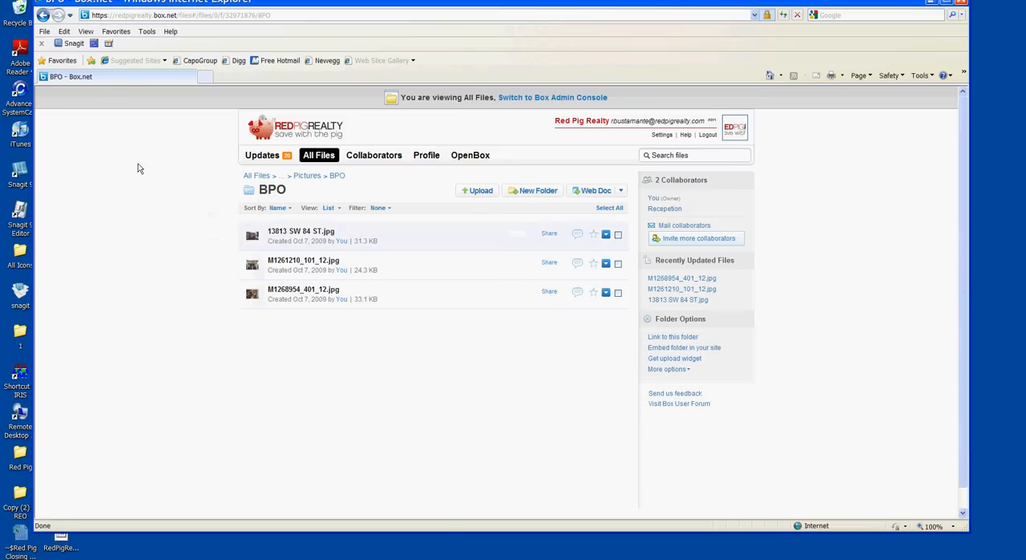
Step: Return to the top level of the uploaded property folder and close the Box.net browser window
{"action": "left_click", "coordinate": [48, 22]}
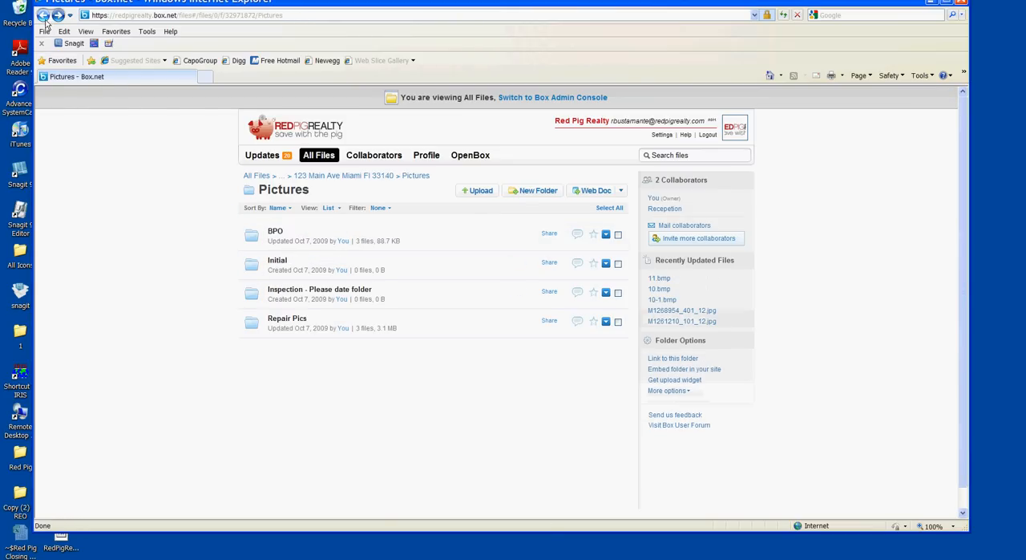
{"action": "left_click", "coordinate": [48, 21]}
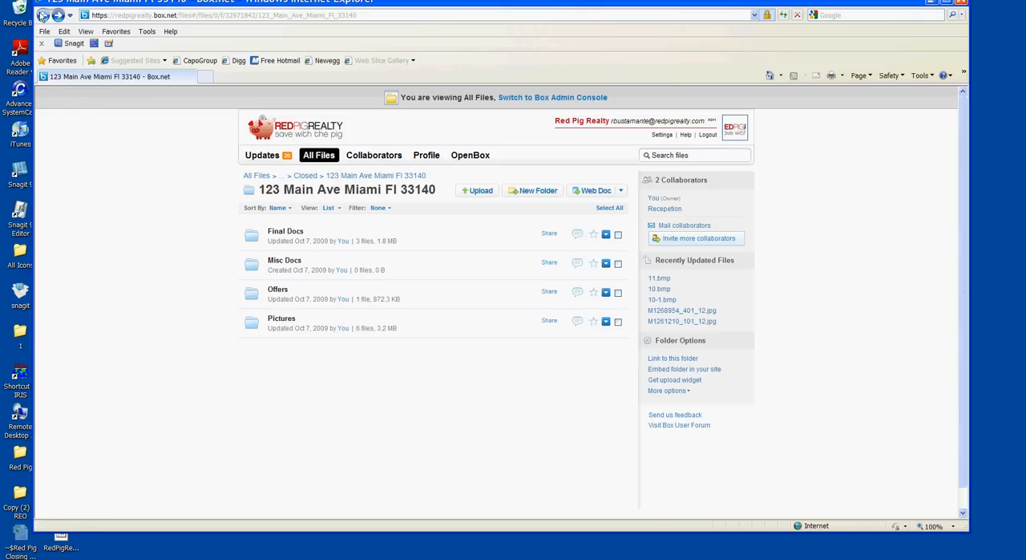
{"action": "left_click_drag", "start_coordinate": [216, 4], "coordinate": [217, 18]}
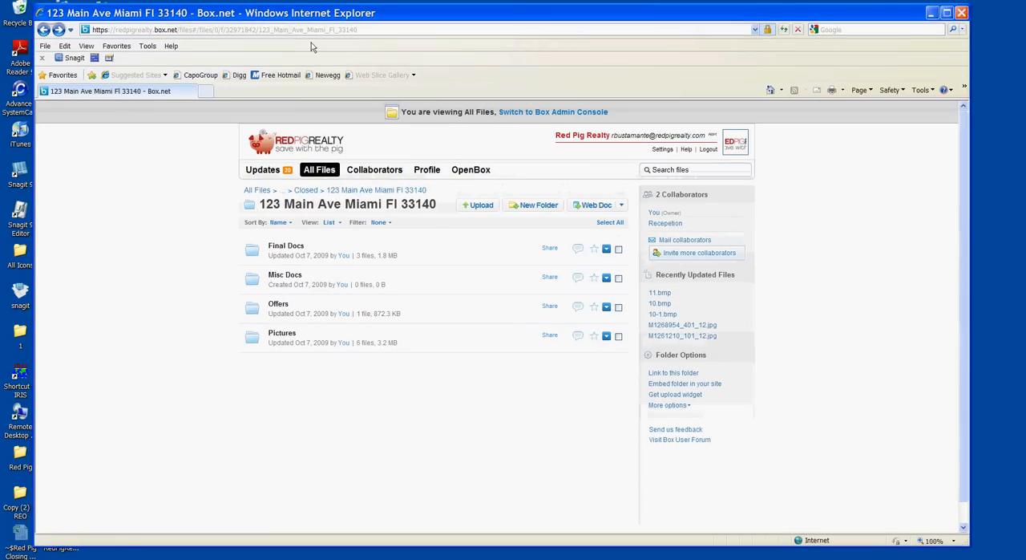
{"action": "left_click", "coordinate": [961, 12]}
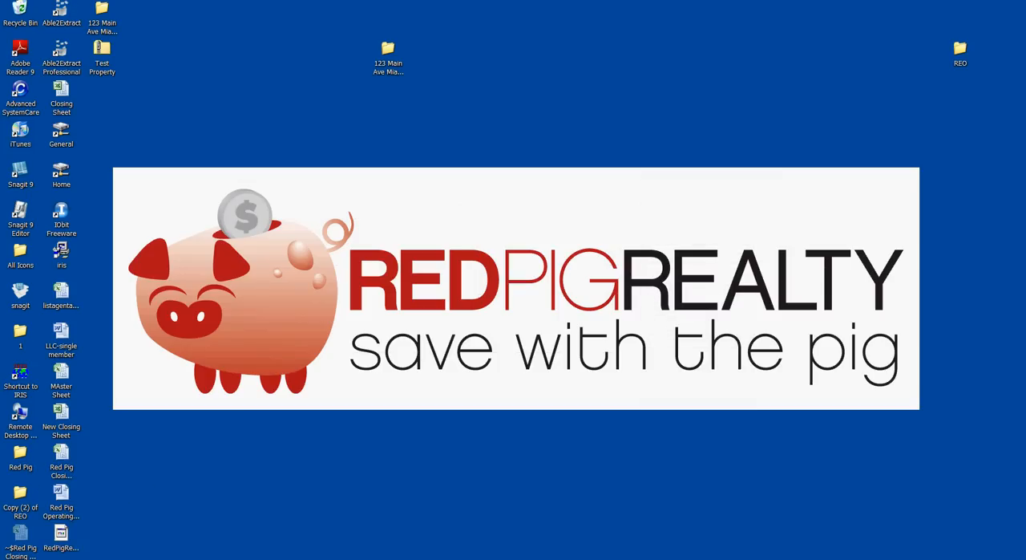